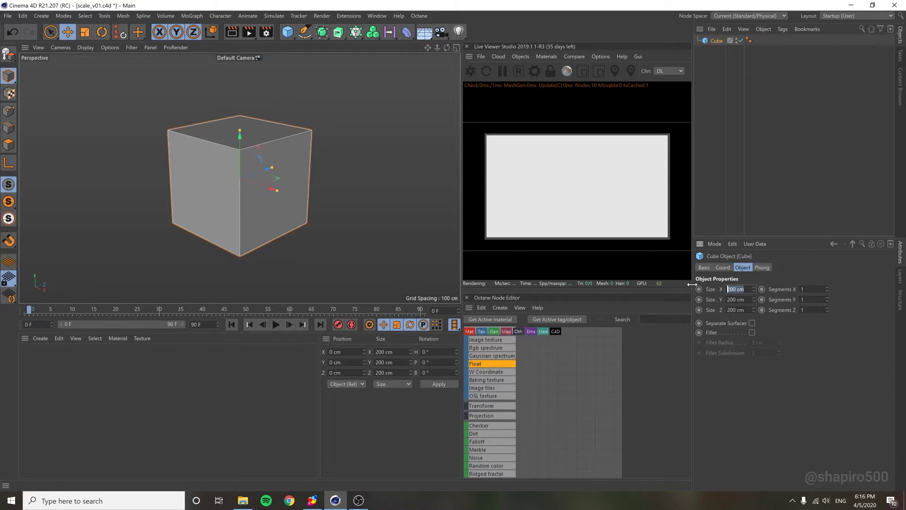
pyautogui.write('300')
# Size the cube 300×300×100 cm with 3 width and 3 height segments.
pyautogui.press('Tab')
pyautogui.write('100')
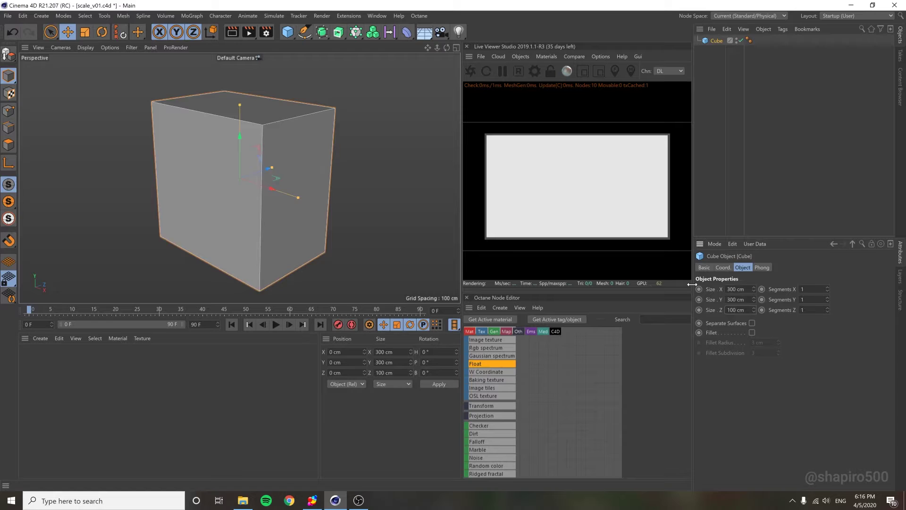
pyautogui.press('Return')
pyautogui.click(827, 287)
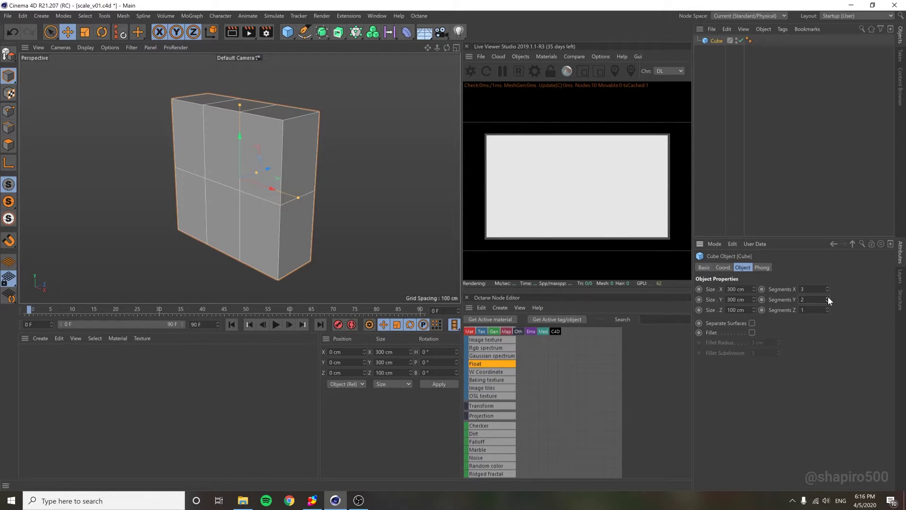
pyautogui.click(827, 298)
# Make the slab editable and select its centre front polygon in Polygon mode.
pyautogui.moveTo(297, 197)
pyautogui.keyDown('alt'); pyautogui.mouseDown()
pyautogui.moveTo(281, 181)
pyautogui.moveTo(194, 187)
pyautogui.mouseUp(); pyautogui.keyUp('alt')
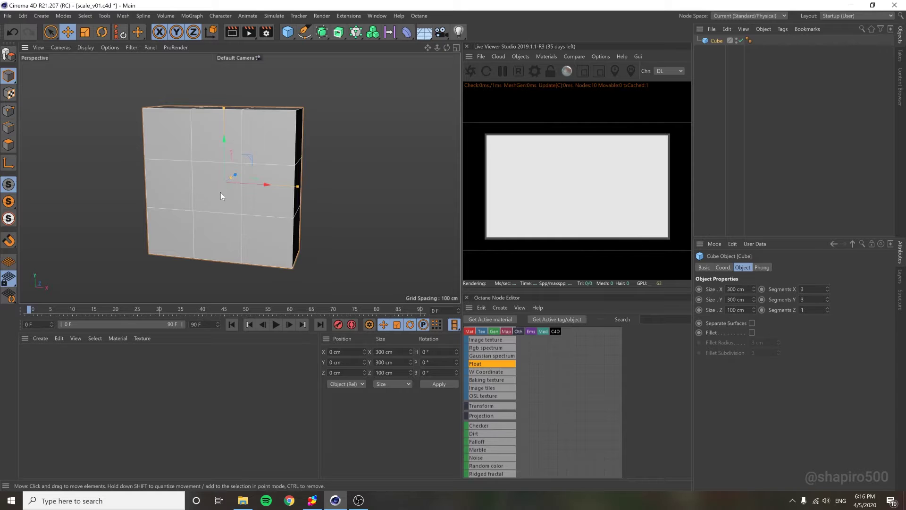
pyautogui.click(718, 49)
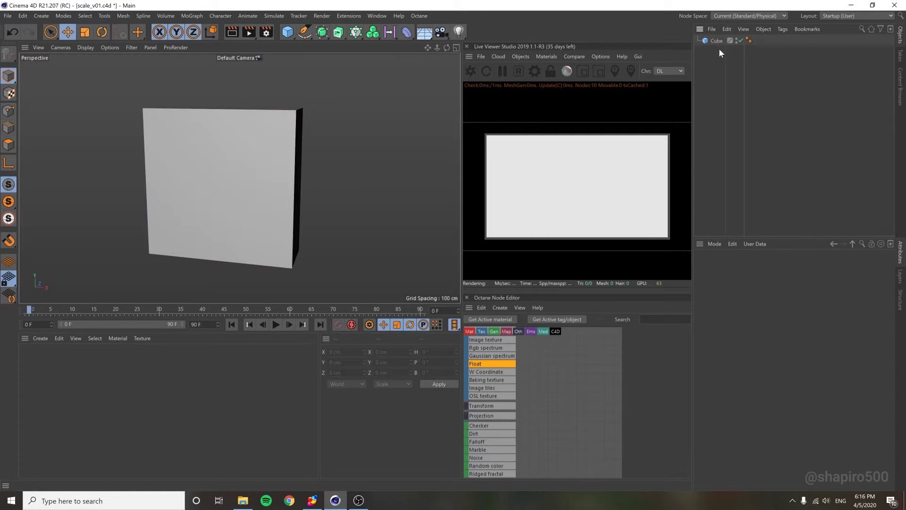
pyautogui.press('c')
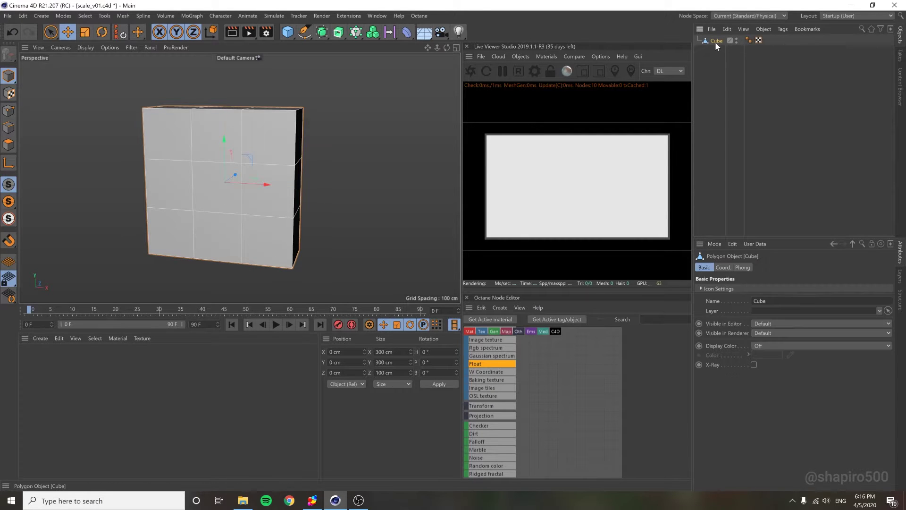
pyautogui.click(9, 145)
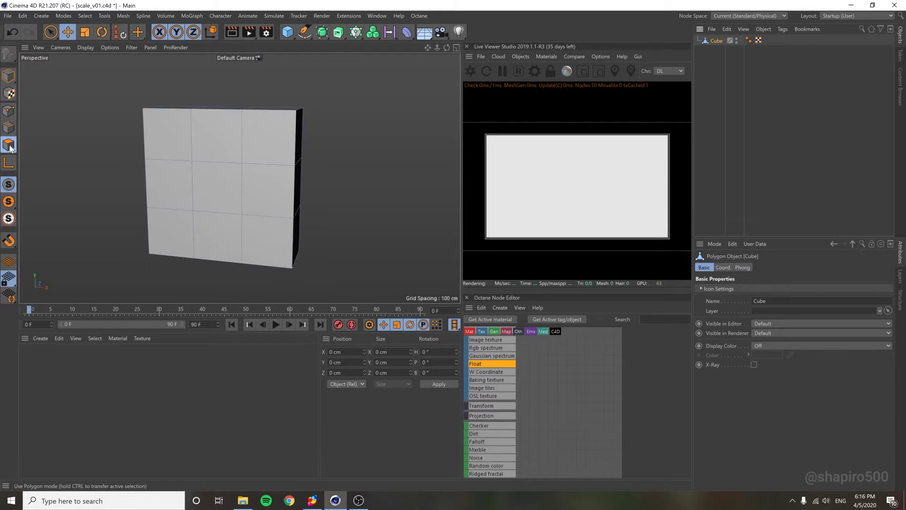
pyautogui.click(51, 34)
pyautogui.click(217, 187)
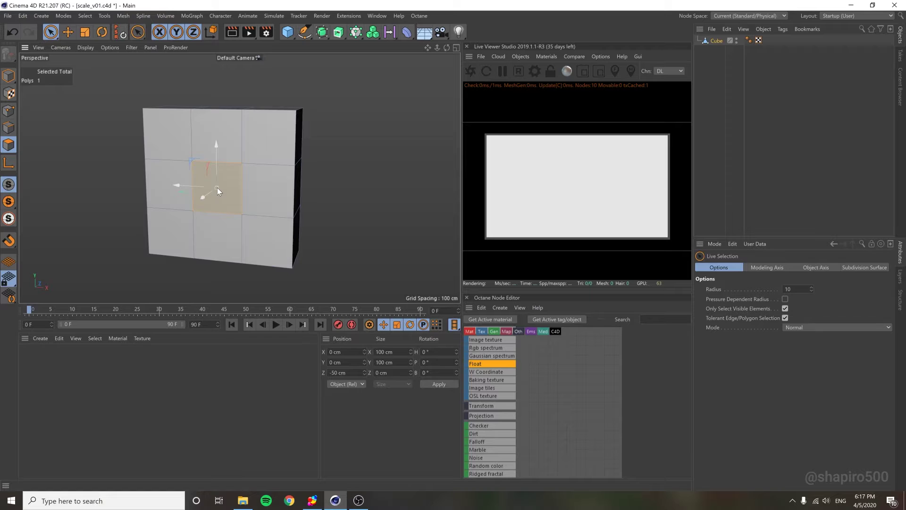
pyautogui.scroll(1, 220, 186)
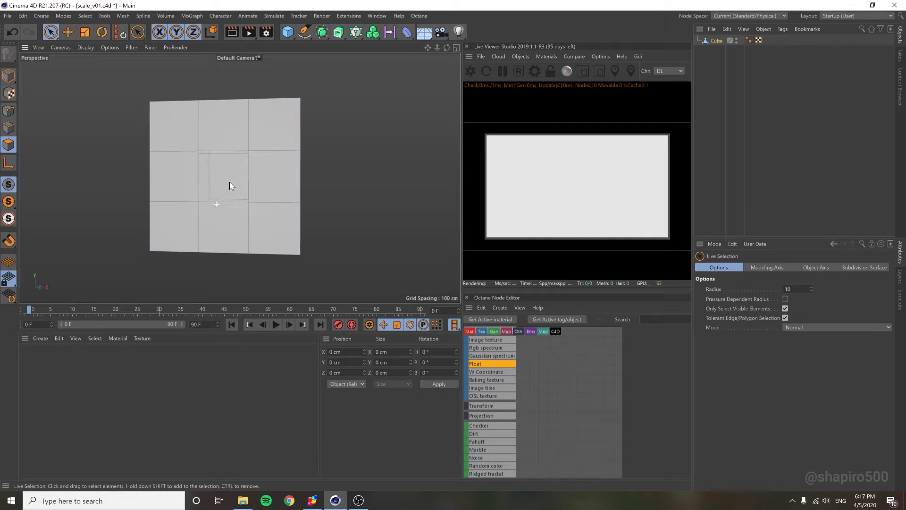
pyautogui.scroll(3, 230, 182)
pyautogui.scroll(2, 259, 166)
pyautogui.scroll(2, 259, 167)
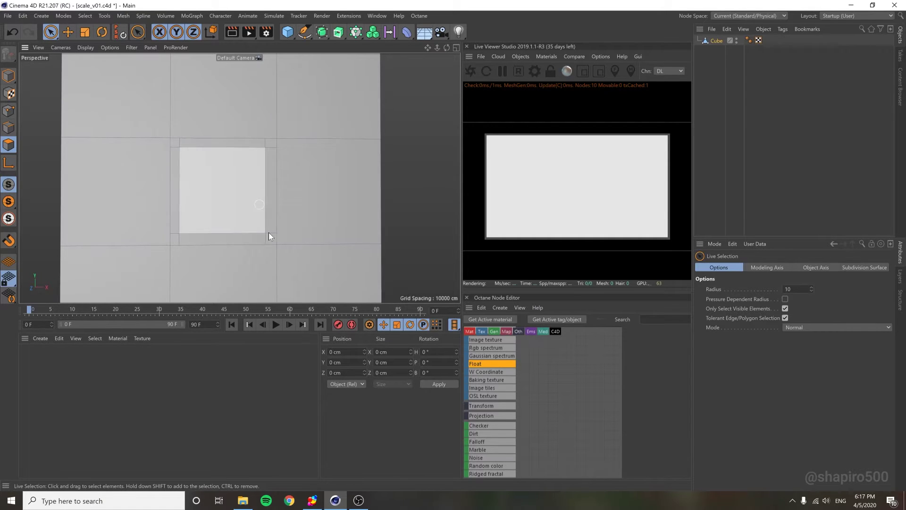
pyautogui.scroll(2, 219, 170)
pyautogui.scroll(-3, 213, 177)
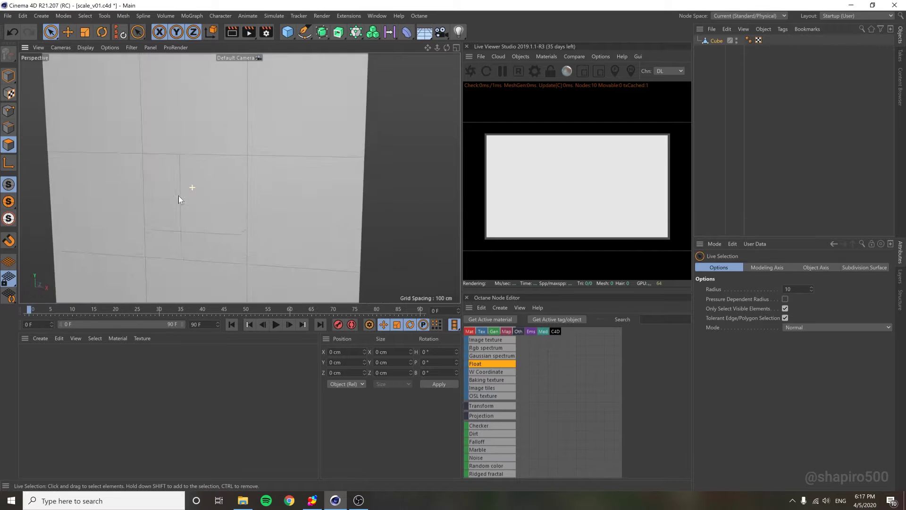
pyautogui.scroll(-1, 176, 180)
pyautogui.scroll(-1, 199, 172)
pyautogui.scroll(-1, 220, 227)
pyautogui.scroll(-2, 212, 248)
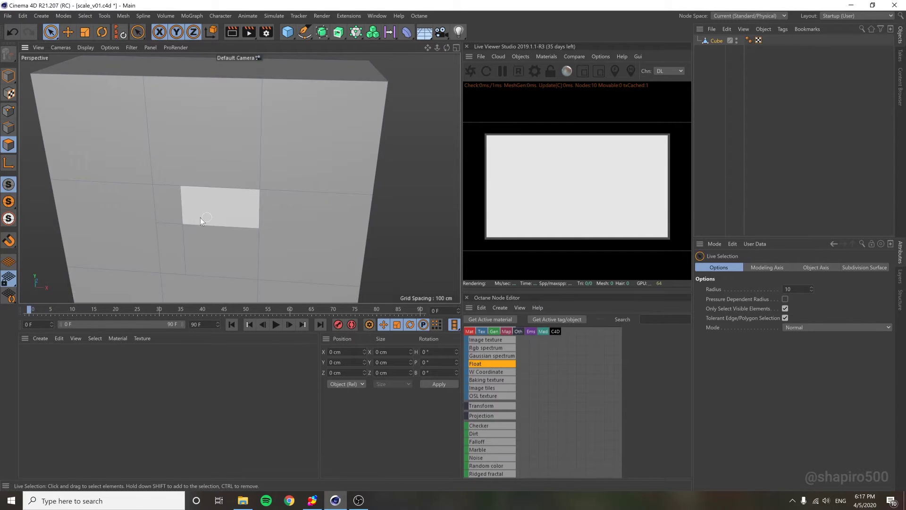
pyautogui.scroll(3, 206, 198)
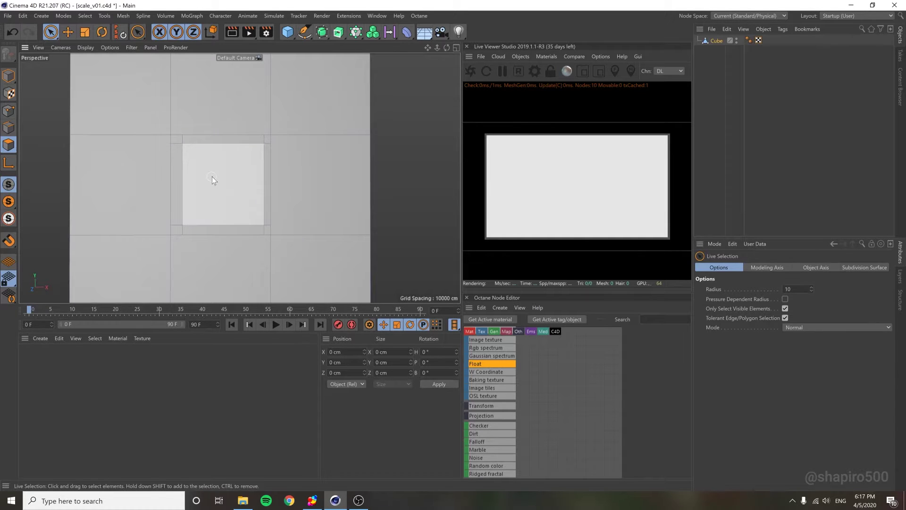
# Draw the left inner wall polygon of the hole with Polygon Pen.
pyautogui.hotkey('shift', 'c')
pyautogui.write('polygon p')
pyautogui.press('Return')
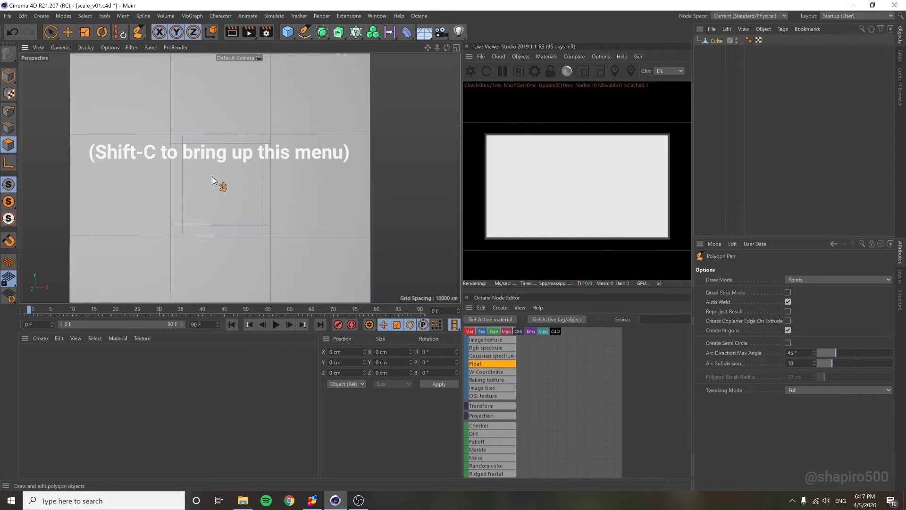
pyautogui.scroll(2, 212, 204)
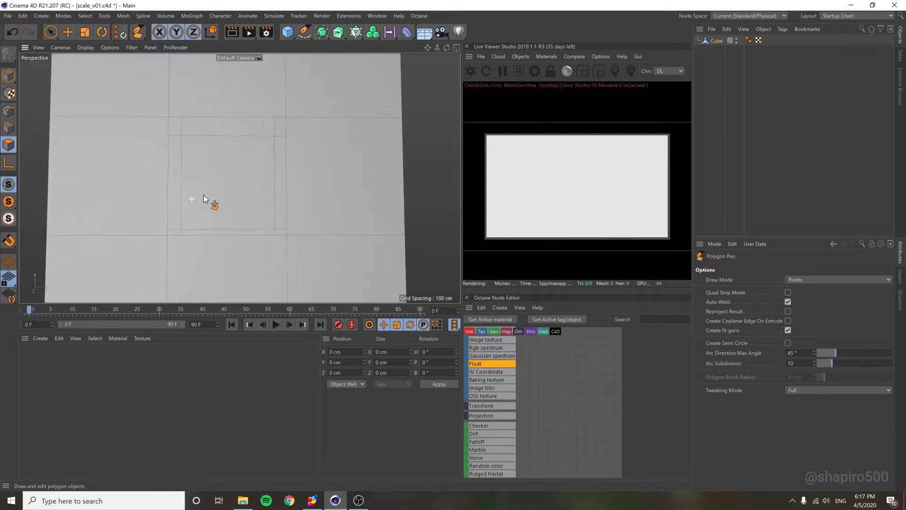
pyautogui.scroll(2, 202, 198)
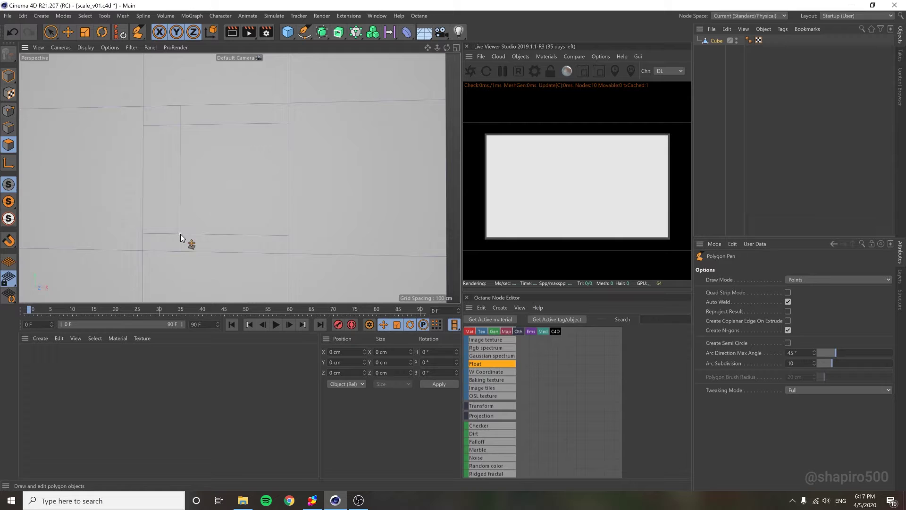
pyautogui.click(179, 235)
pyautogui.click(143, 250)
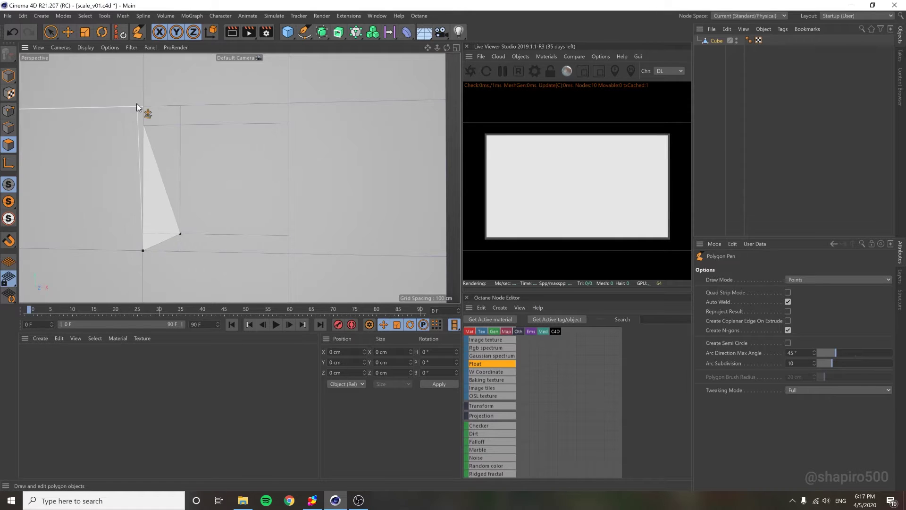
pyautogui.click(143, 107)
pyautogui.doubleClick(180, 125)
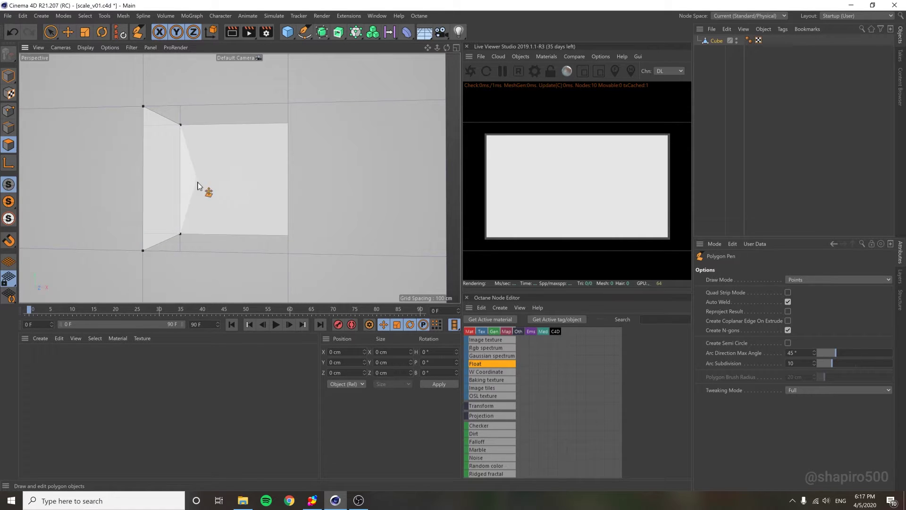
# Draw the top inner wall polygon, then orbit to check the slab's thickness.
pyautogui.moveTo(182, 234)
pyautogui.keyDown('alt'); pyautogui.mouseDown()
pyautogui.moveTo(200, 192)
pyautogui.moveTo(159, 84)
pyautogui.mouseUp(); pyautogui.keyUp('alt')
pyautogui.click(159, 87)
pyautogui.click(299, 89)
pyautogui.click(291, 126)
pyautogui.doubleClick(181, 126)
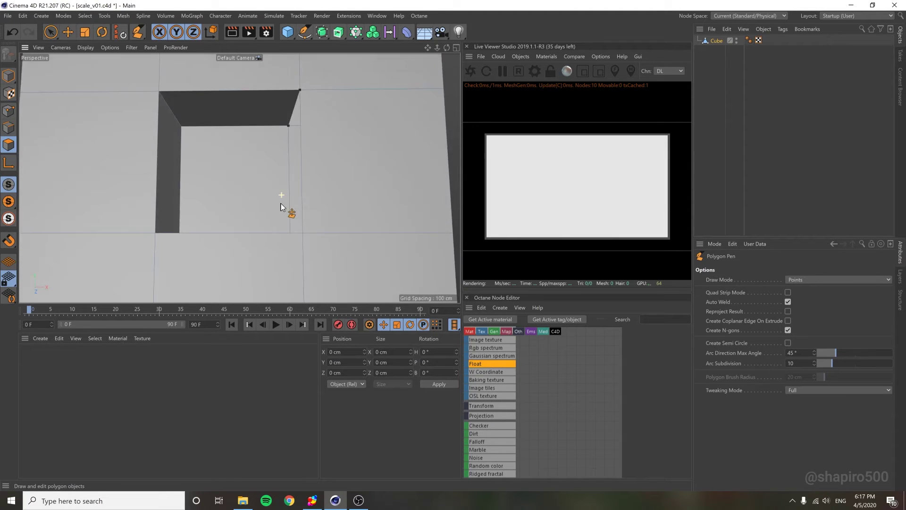
pyautogui.keyDown('alt'); pyautogui.moveTo(281, 206); pyautogui.dragTo(303, 118); pyautogui.keyUp('alt')
pyautogui.scroll(-3, 237, 176)
pyautogui.scroll(-2, 245, 189)
pyautogui.scroll(-2, 241, 186)
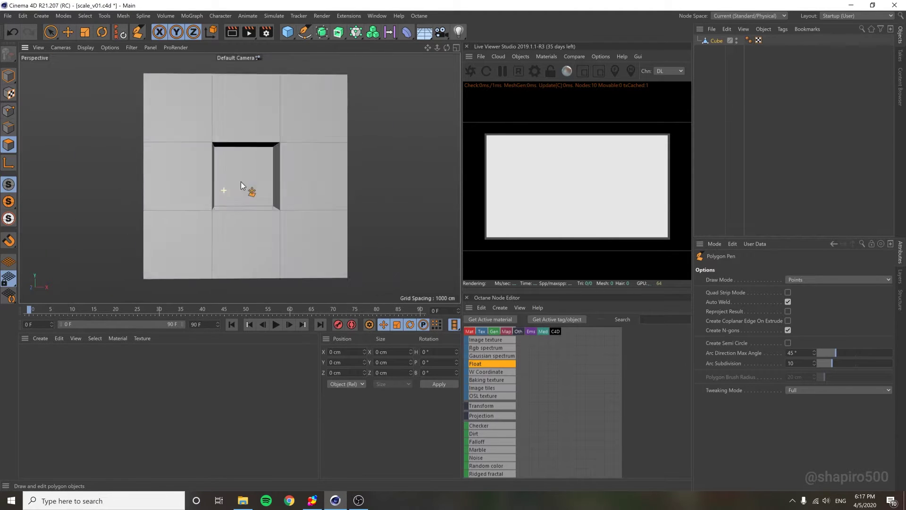
pyautogui.keyDown('alt'); pyautogui.moveTo(241, 182); pyautogui.dragTo(234, 107); pyautogui.keyUp('alt')
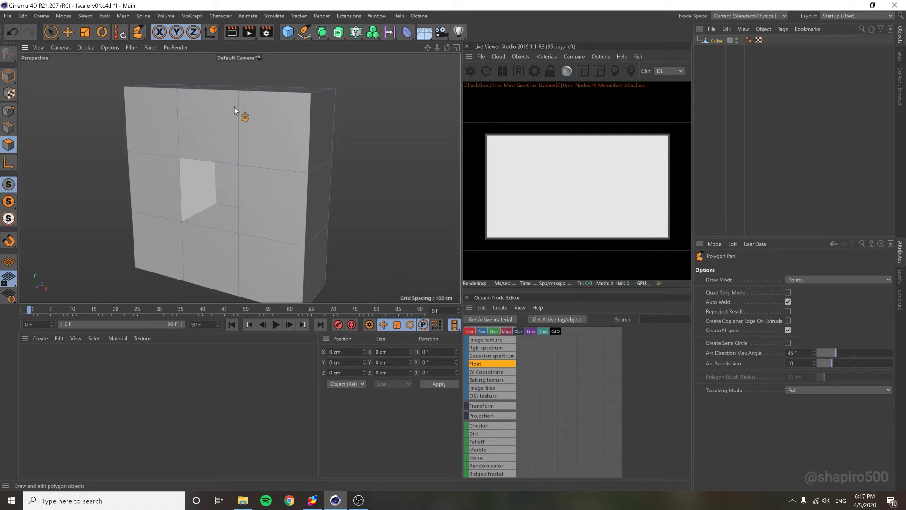
# Group the slab under a null named 'Whole scene'.
pyautogui.click(719, 42)
pyautogui.hotkey('alt', 'g')
pyautogui.doubleClick(717, 40)
pyautogui.write('Whole')
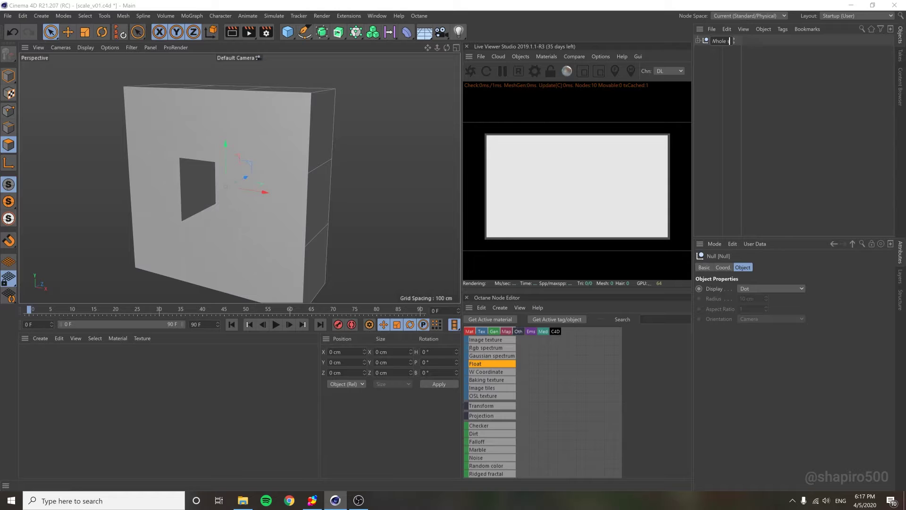
pyautogui.write('scene')
pyautogui.press('Return')
# Add an Instance of Whole scene and change its instance mode.
pyautogui.click(323, 31)
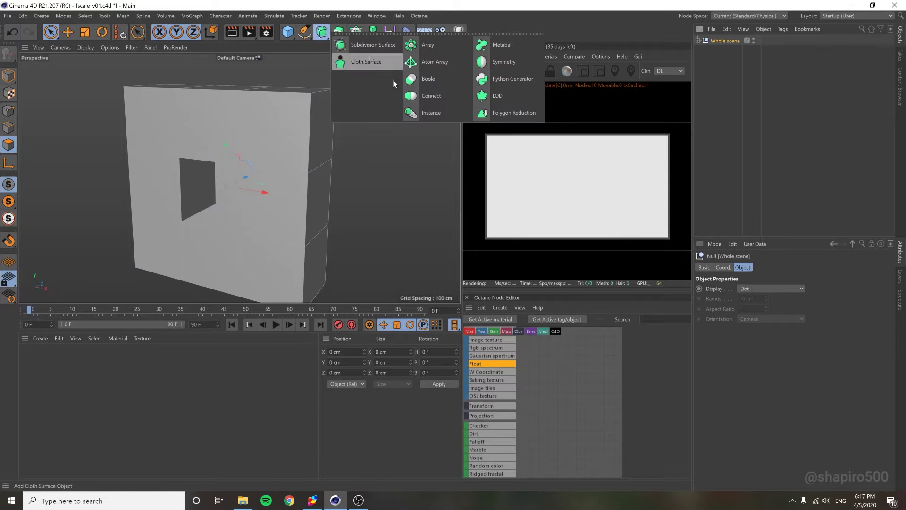
pyautogui.click(434, 111)
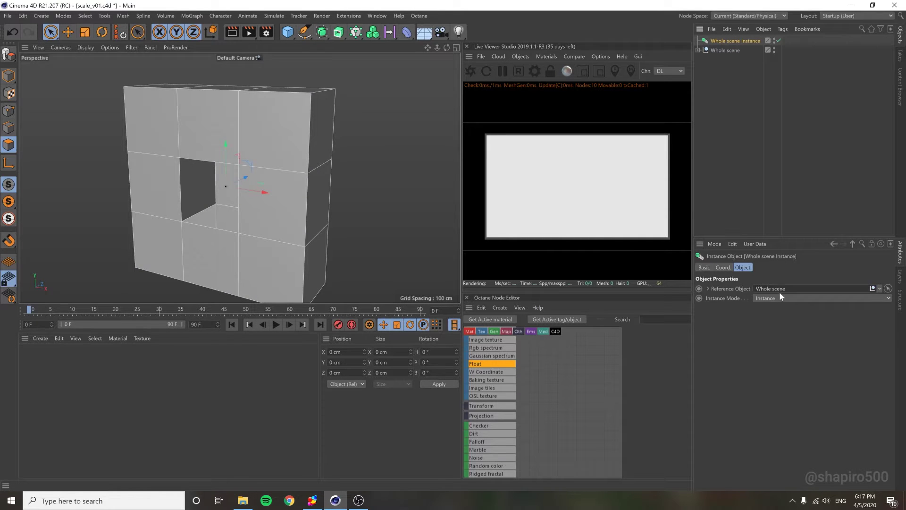
pyautogui.click(779, 295)
pyautogui.click(780, 314)
pyautogui.click(717, 66)
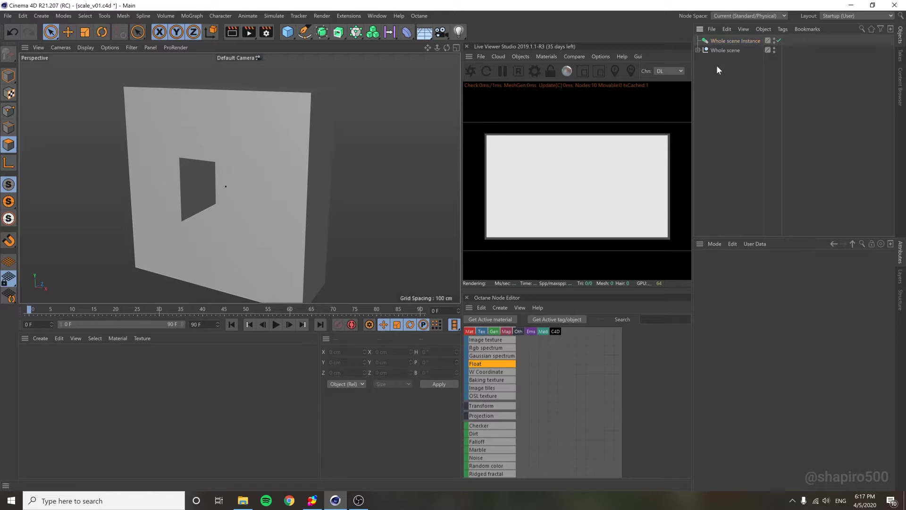
pyautogui.click(722, 40)
# Rotate the Whole scene Instance −90° in pitch.
pyautogui.press('r')
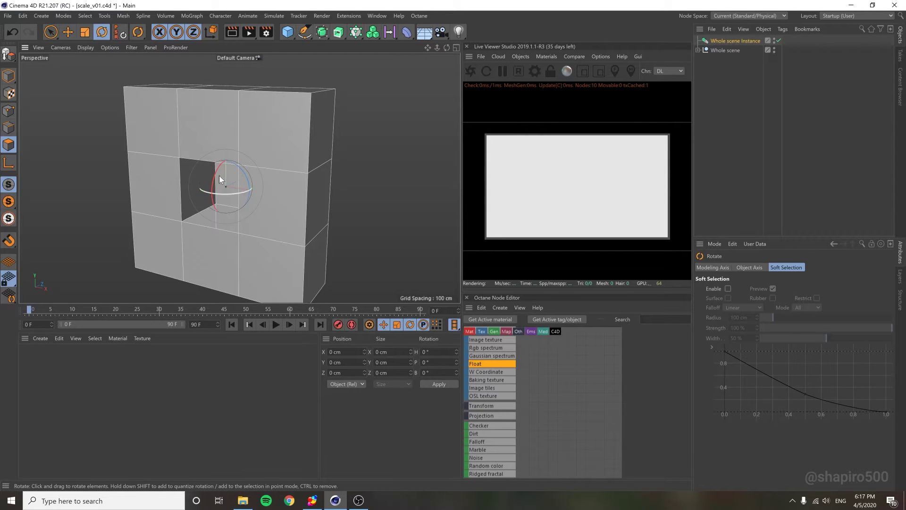
pyautogui.moveTo(216, 178); pyautogui.dragTo(241, 153)
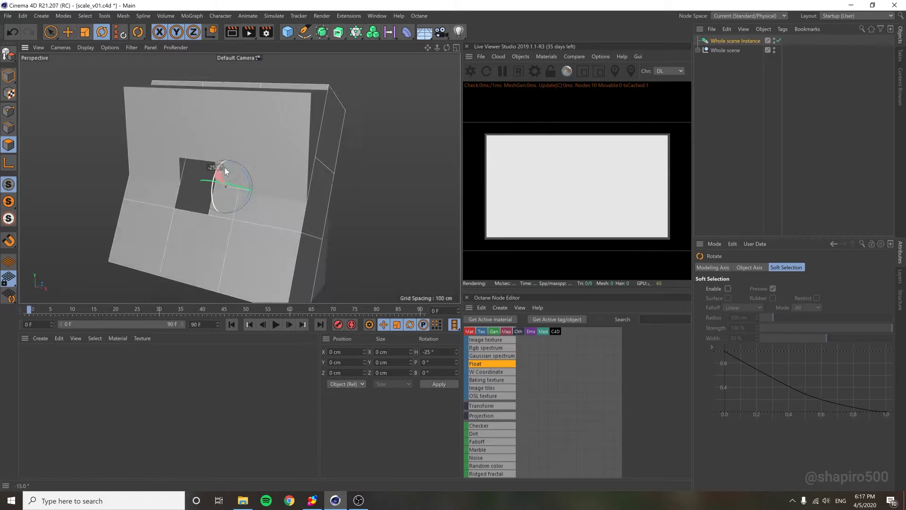
pyautogui.click(724, 44)
# Scale the instance to one third on all three axes.
pyautogui.click(722, 267)
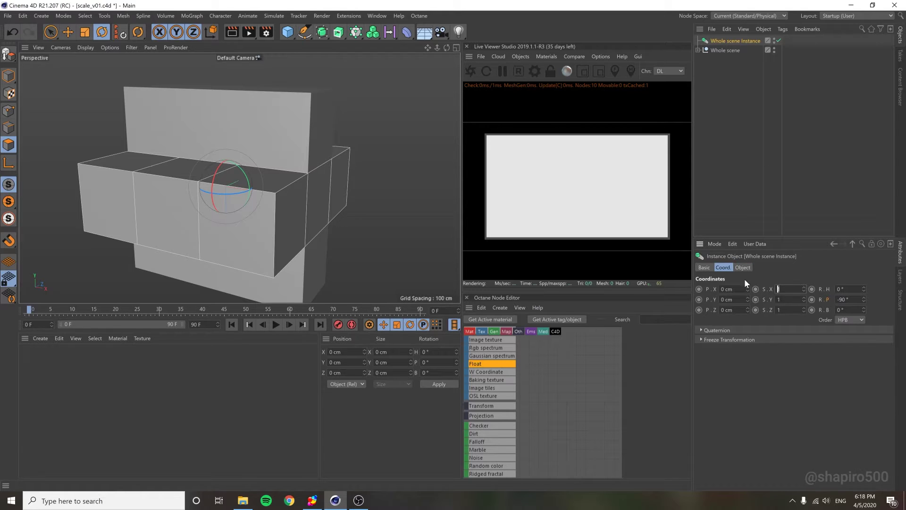
pyautogui.write('1/3')
pyautogui.press('Tab')
pyautogui.write('1/3')
pyautogui.press('Tab')
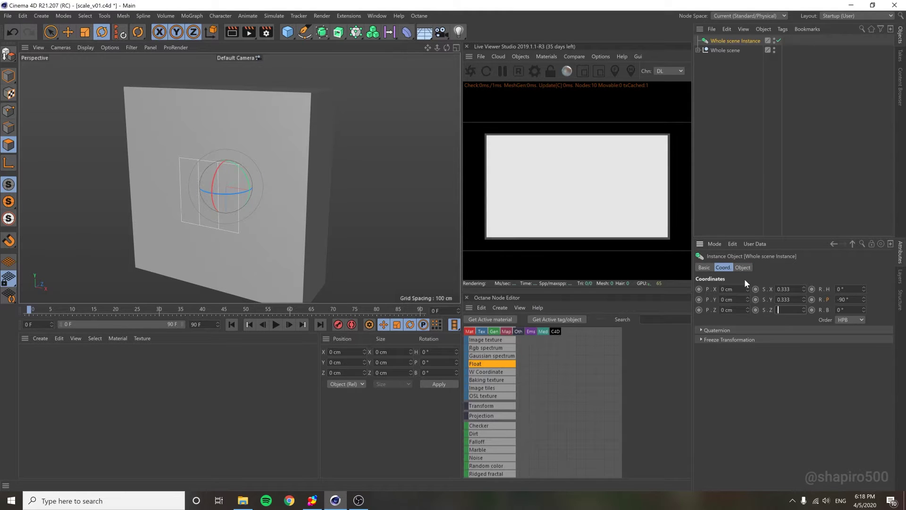
pyautogui.write('1/3')
pyautogui.press('Return')
# Lower the small instance into the centre opening and adjust its Y position.
pyautogui.press('e')
pyautogui.scroll(5, 266, 223)
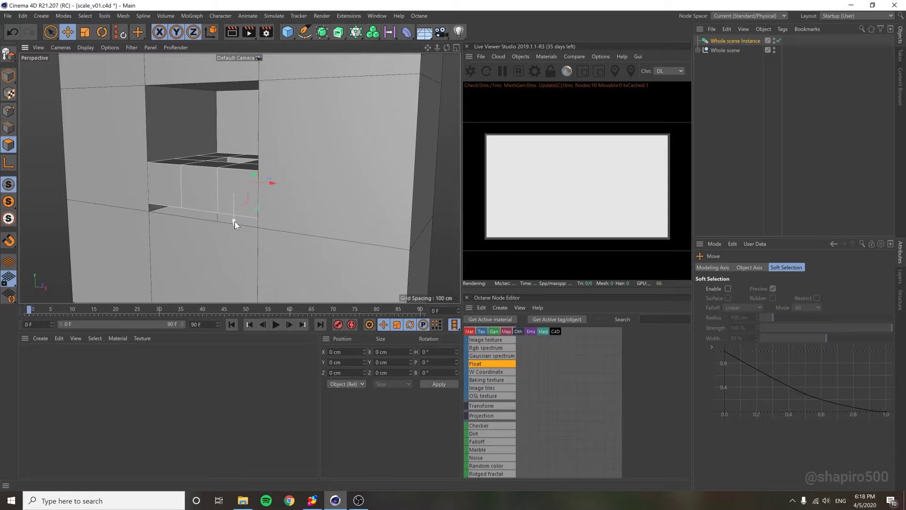
pyautogui.moveTo(234, 222); pyautogui.dragTo(234, 266)
pyautogui.click(736, 41)
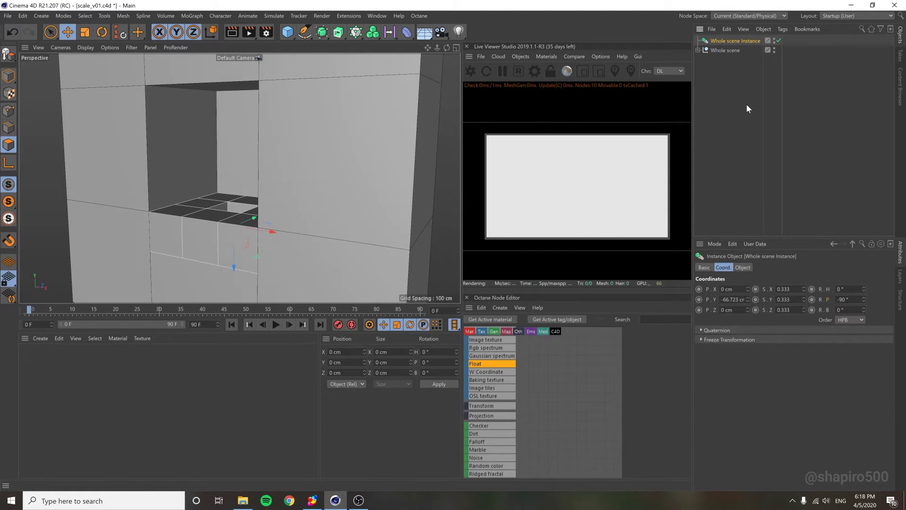
pyautogui.doubleClick(732, 299)
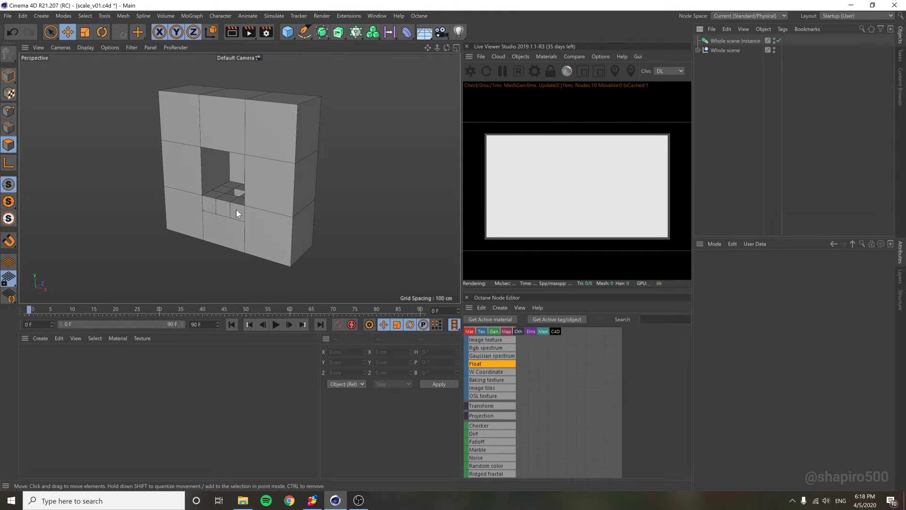
pyautogui.scroll(1, 225, 199)
pyautogui.scroll(2, 241, 204)
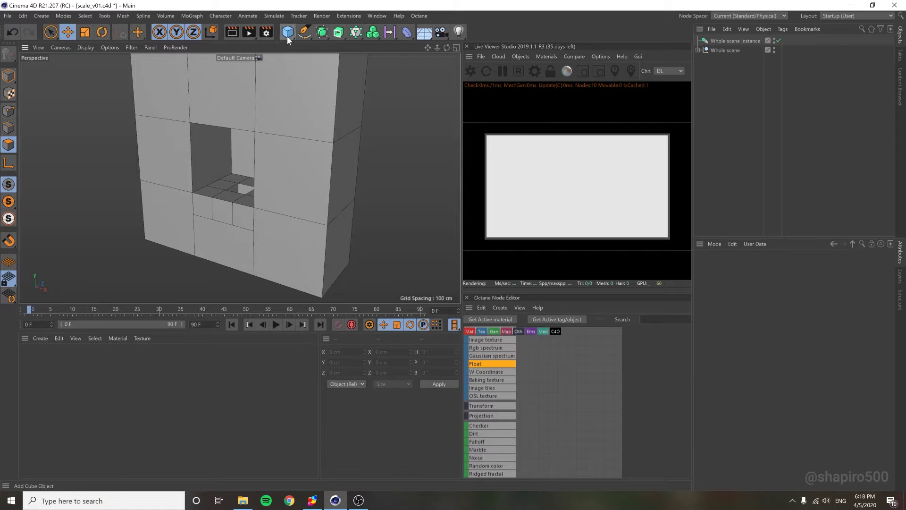
# Add a null positioned at Y and Z −50 cm.
pyautogui.moveTo(287, 35); pyautogui.dragTo(314, 42)
pyautogui.moveTo(241, 117); pyautogui.dragTo(244, 184)
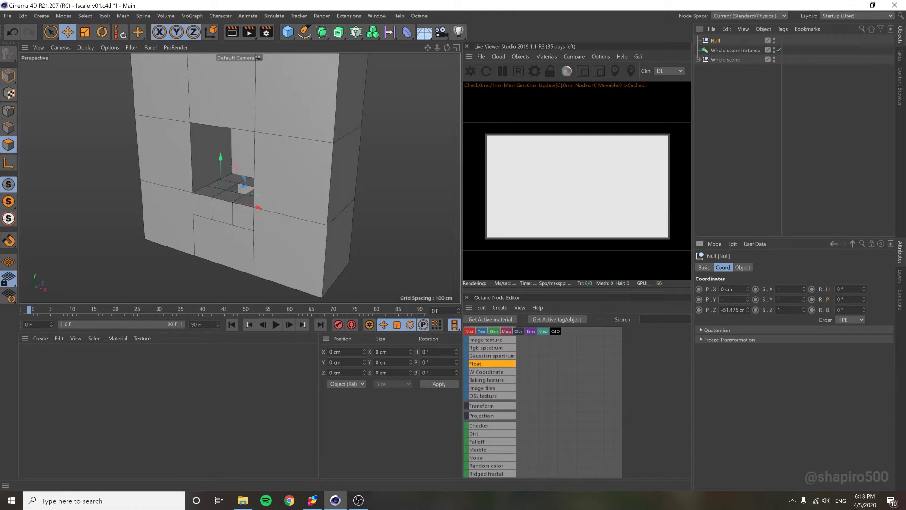
pyautogui.write('50')
pyautogui.press('Tab')
pyautogui.press('Tab')
pyautogui.write('-50')
pyautogui.keyDown('alt'); pyautogui.moveTo(250, 194); pyautogui.dragTo(230, 213); pyautogui.keyUp('alt')
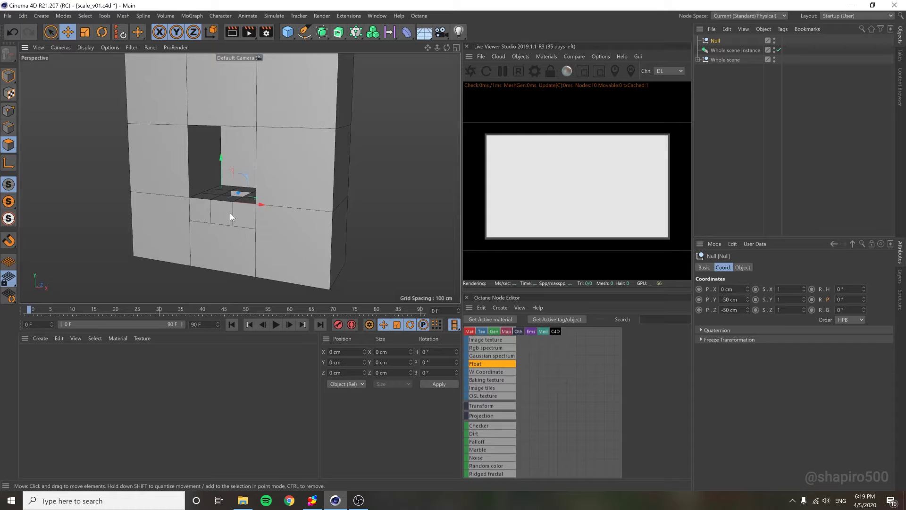
pyautogui.scroll(1, 230, 214)
# Name the null 'Rotation' and parent Whole scene and its instance under it.
pyautogui.doubleClick(717, 41)
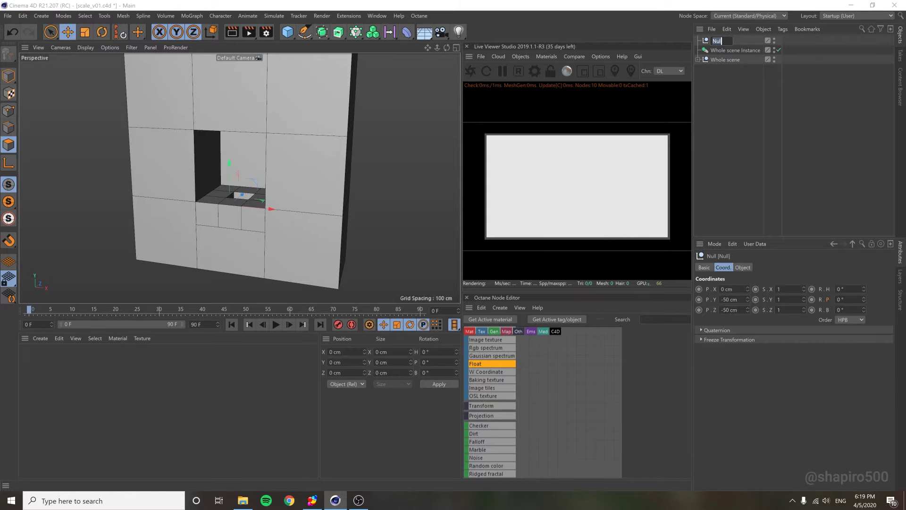
pyautogui.write('Rotation')
pyautogui.press('Return')
pyautogui.click(724, 60)
pyautogui.keyDown('shift'); pyautogui.click(727, 51); pyautogui.keyUp('shift')
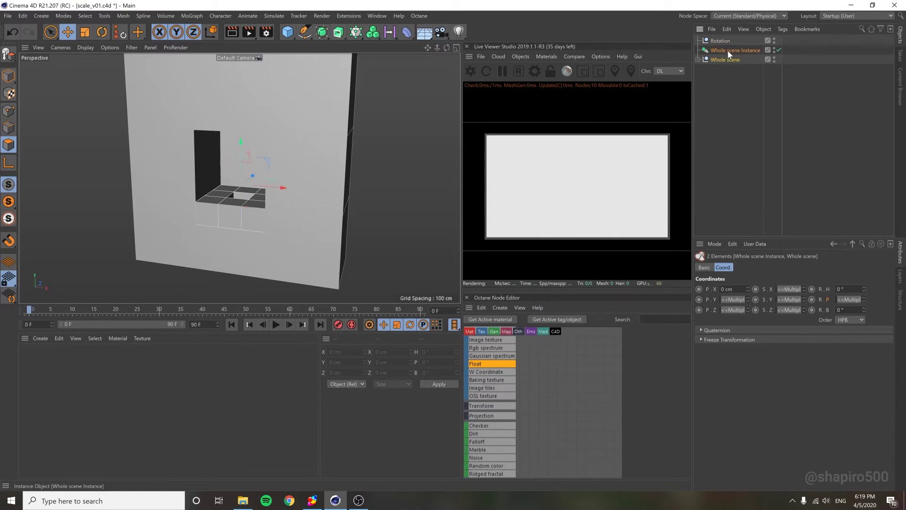
pyautogui.moveTo(724, 42); pyautogui.dragTo(725, 43)
# Keyframe Rotation's pitch at 0° on frame 0 and 90° on frame 360.
pyautogui.click(725, 40)
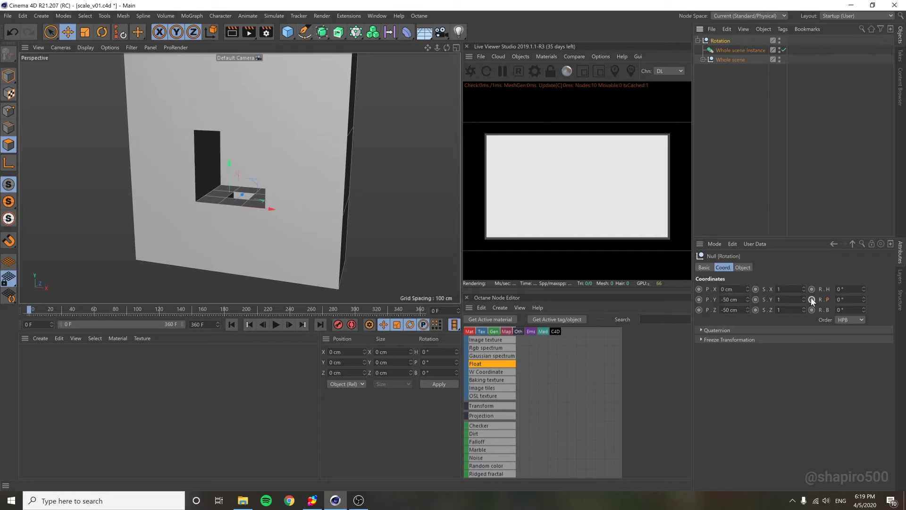
pyautogui.click(811, 299)
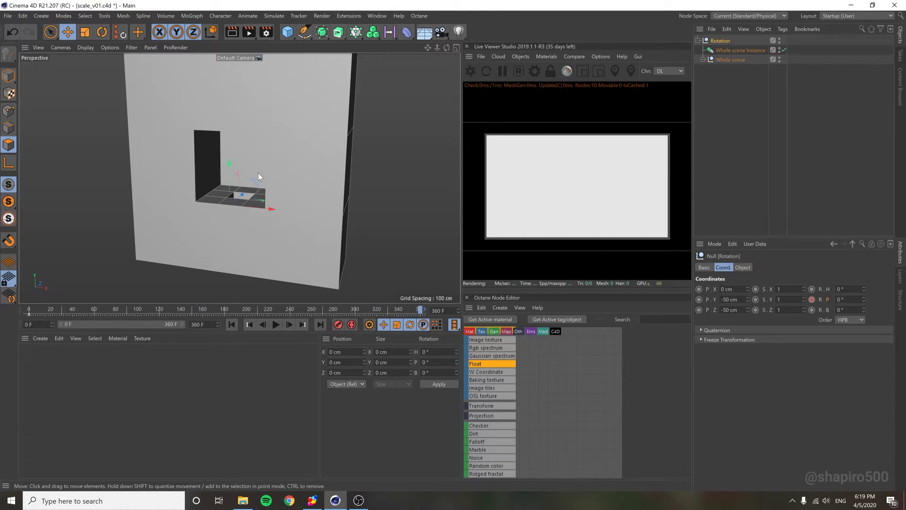
pyautogui.moveTo(863, 300); pyautogui.dragTo(892, 299)
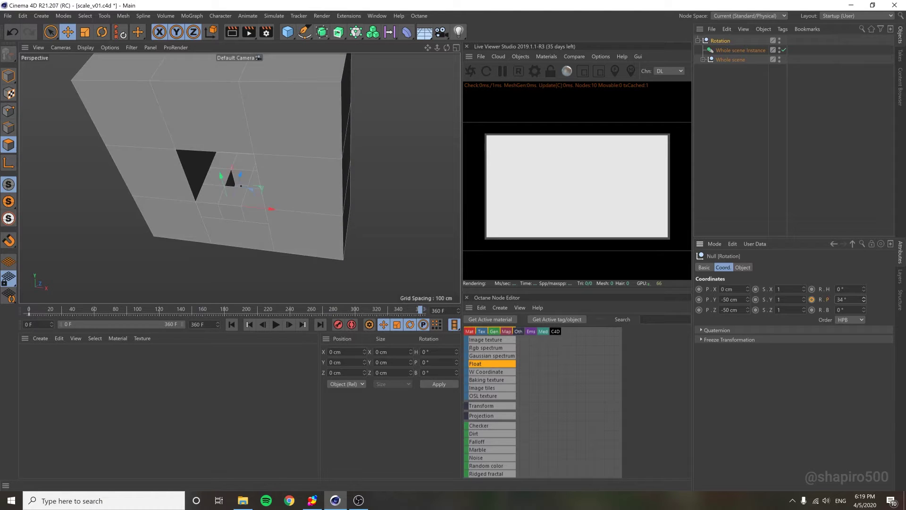
pyautogui.write('90')
pyautogui.press('Return')
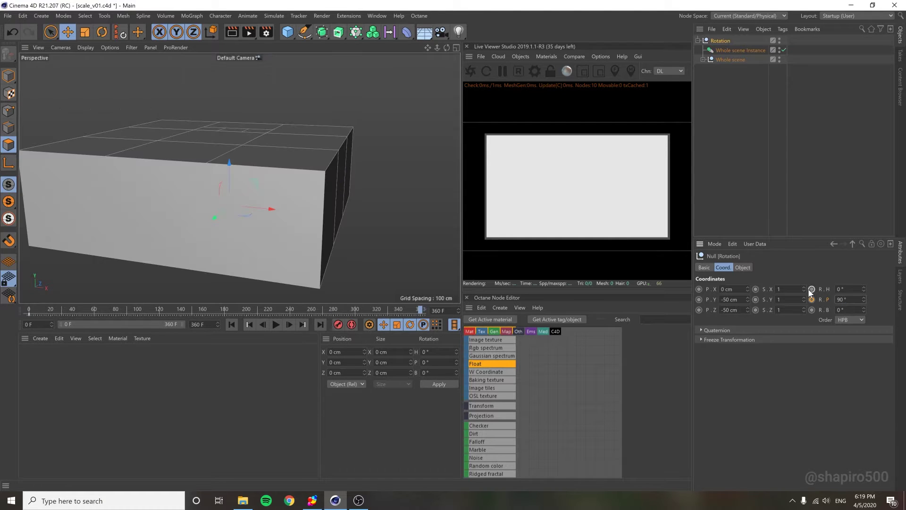
pyautogui.click(812, 299)
pyautogui.moveTo(425, 283)
pyautogui.keyDown('alt'); pyautogui.mouseDown()
pyautogui.moveTo(197, 249)
pyautogui.moveTo(244, 171)
pyautogui.moveTo(518, 333)
pyautogui.mouseUp(); pyautogui.keyUp('alt')
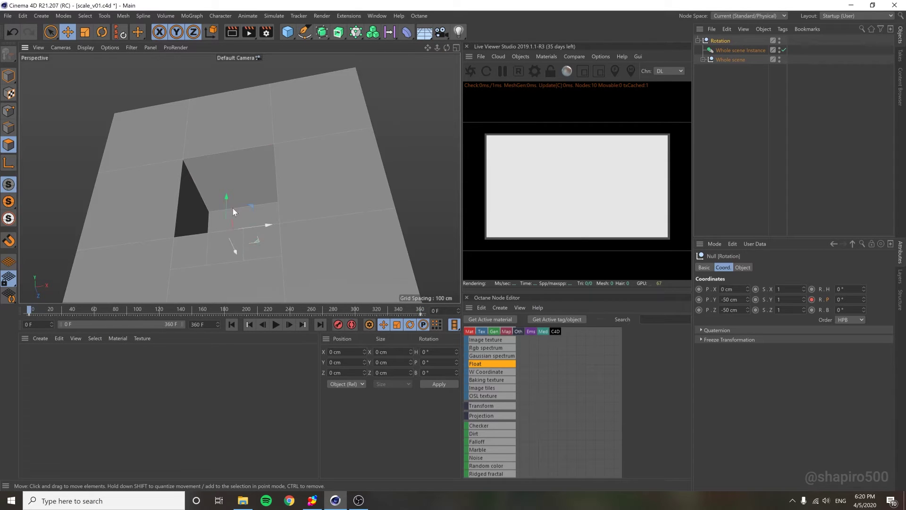
# Add a null nested under Rotation and name it 'Scale'.
pyautogui.click(754, 104)
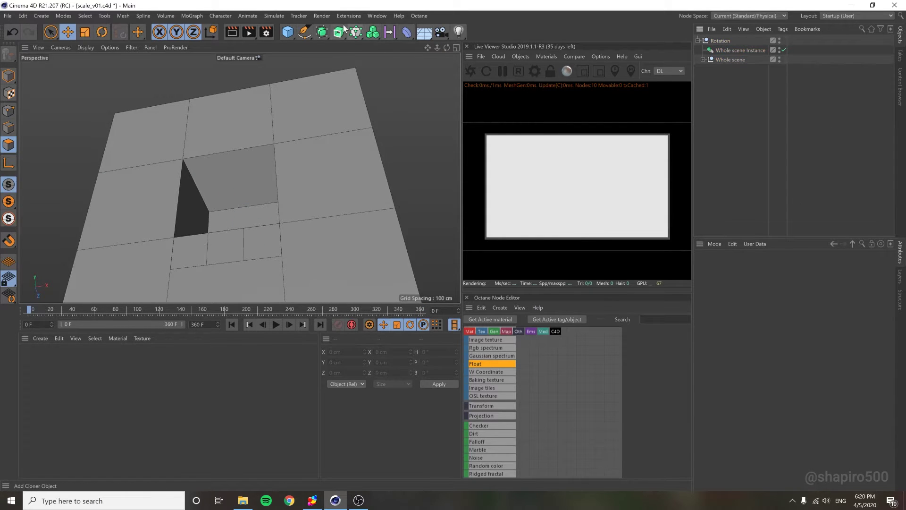
pyautogui.moveTo(287, 37); pyautogui.dragTo(308, 43)
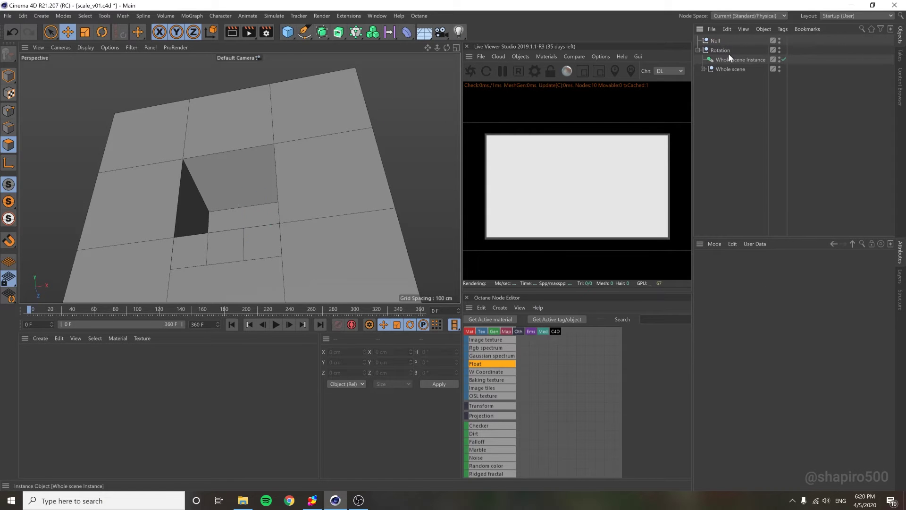
pyautogui.moveTo(718, 52); pyautogui.dragTo(718, 51)
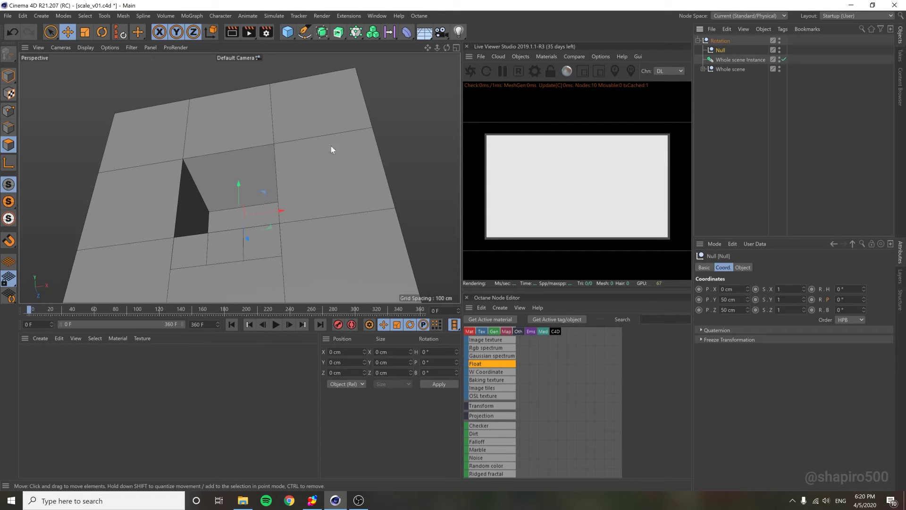
pyautogui.doubleClick(720, 51)
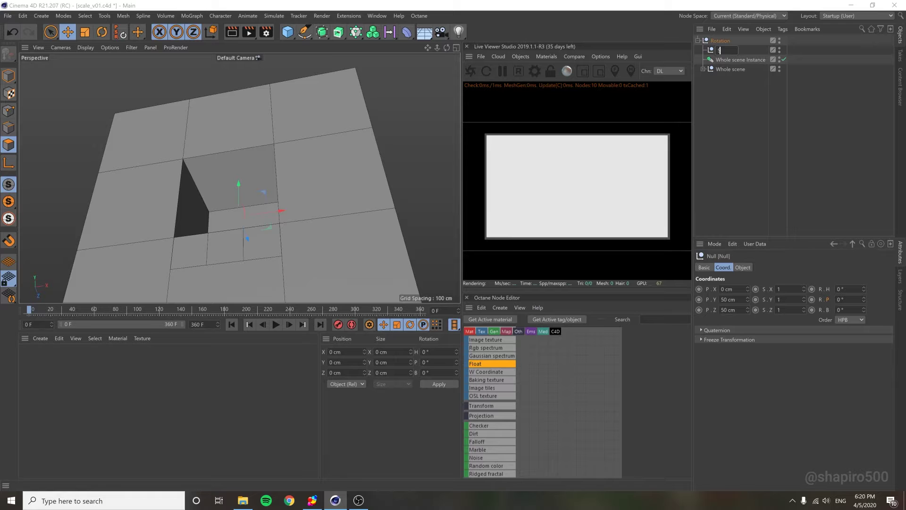
pyautogui.write('Scale')
pyautogui.press('Return')
# Set the Scale null's Y position to 0 cm.
pyautogui.moveTo(277, 269)
pyautogui.keyDown('alt'); pyautogui.mouseDown()
pyautogui.moveTo(190, 263)
pyautogui.moveTo(233, 196)
pyautogui.mouseUp(); pyautogui.keyUp('alt')
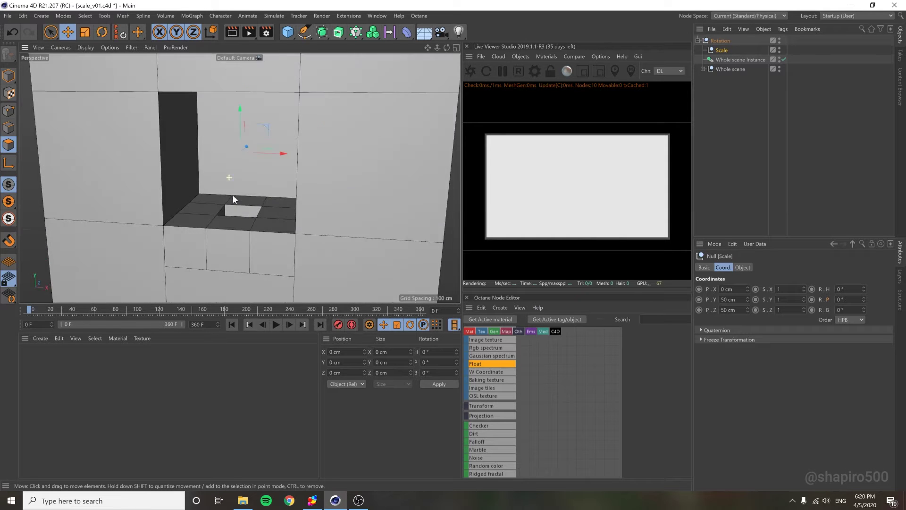
pyautogui.moveTo(239, 104); pyautogui.dragTo(244, 171)
pyautogui.scroll(3, 244, 171)
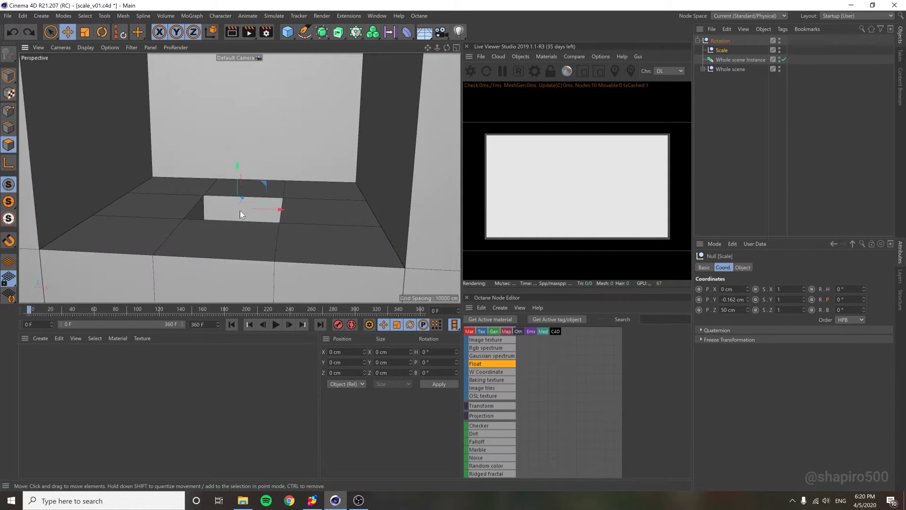
pyautogui.moveTo(240, 211)
pyautogui.keyDown('alt'); pyautogui.mouseDown()
pyautogui.moveTo(214, 194)
pyautogui.moveTo(227, 212)
pyautogui.mouseUp(); pyautogui.keyUp('alt')
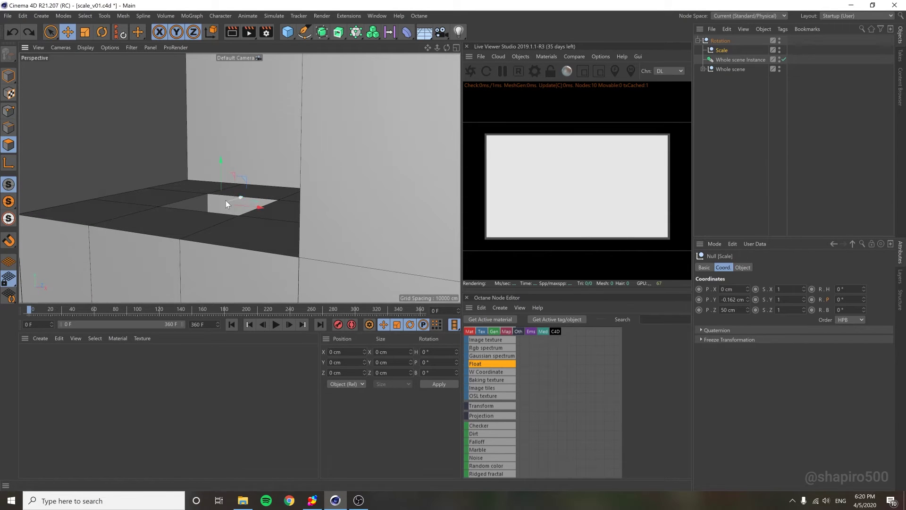
pyautogui.doubleClick(732, 299)
pyautogui.write('0')
pyautogui.press('Return')
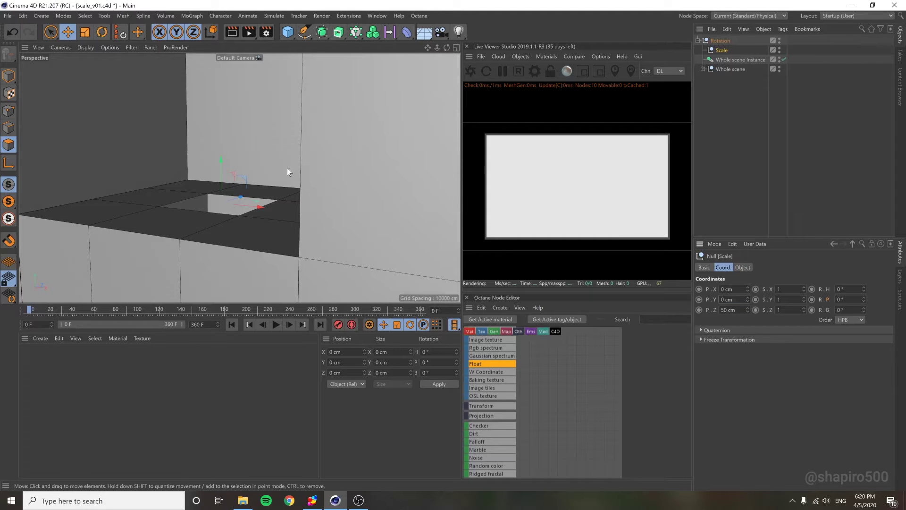
# Move Whole scene and Whole scene Instance into the Scale null.
pyautogui.moveTo(729, 96); pyautogui.dragTo(723, 52)
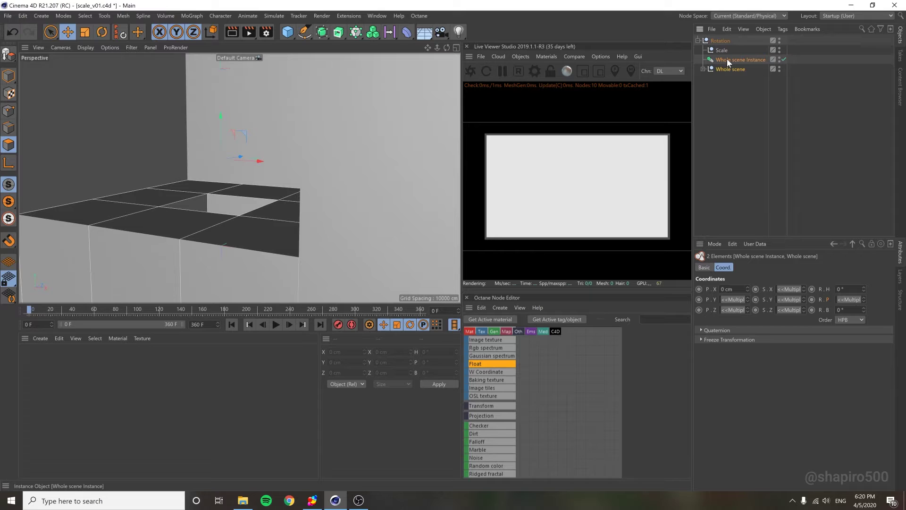
pyautogui.click(742, 107)
pyautogui.moveTo(226, 178)
pyautogui.keyDown('alt'); pyautogui.mouseDown()
pyautogui.moveTo(167, 184)
pyautogui.moveTo(306, 148)
pyautogui.mouseUp(); pyautogui.keyUp('alt')
# Keyframe the Scale null at scale 1 on frame 0.
pyautogui.click(722, 51)
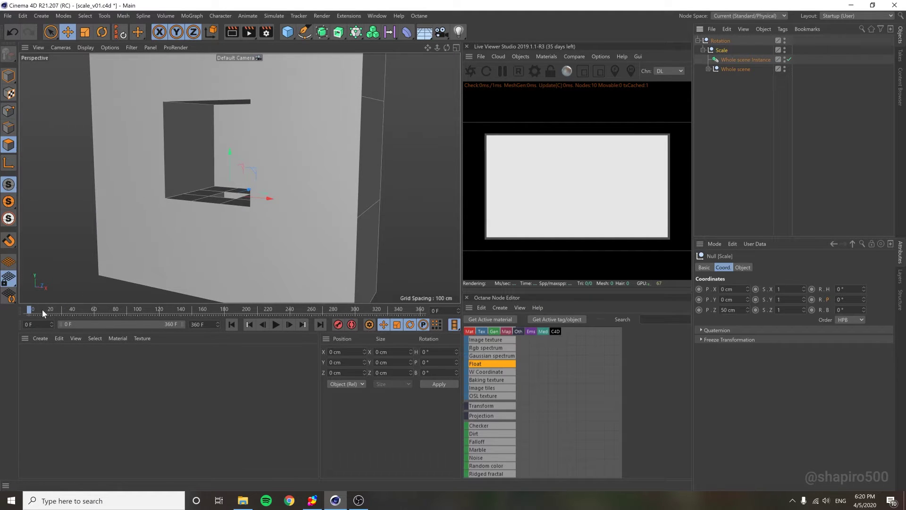
pyautogui.moveTo(42, 309)
pyautogui.mouseDown()
pyautogui.moveTo(329, 309)
pyautogui.moveTo(140, 306)
pyautogui.moveTo(206, 298)
pyautogui.mouseUp()
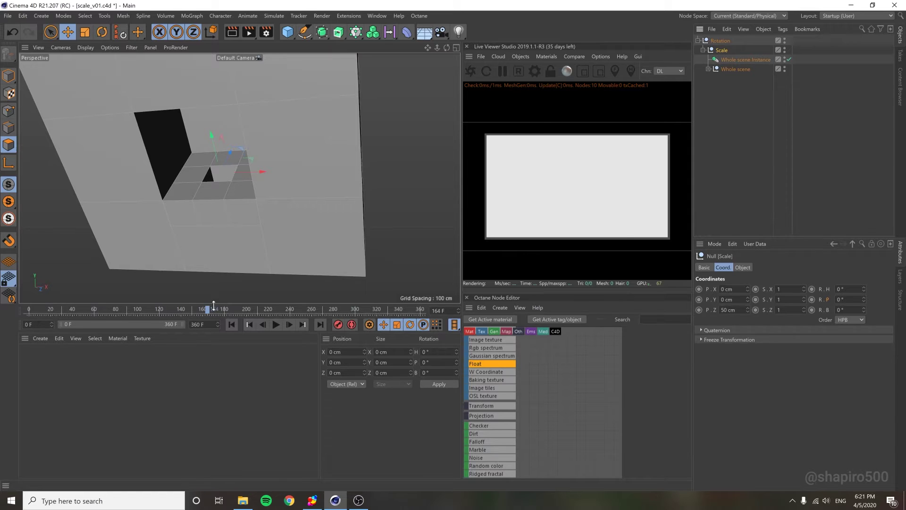
pyautogui.moveTo(194, 308); pyautogui.dragTo(16, 319)
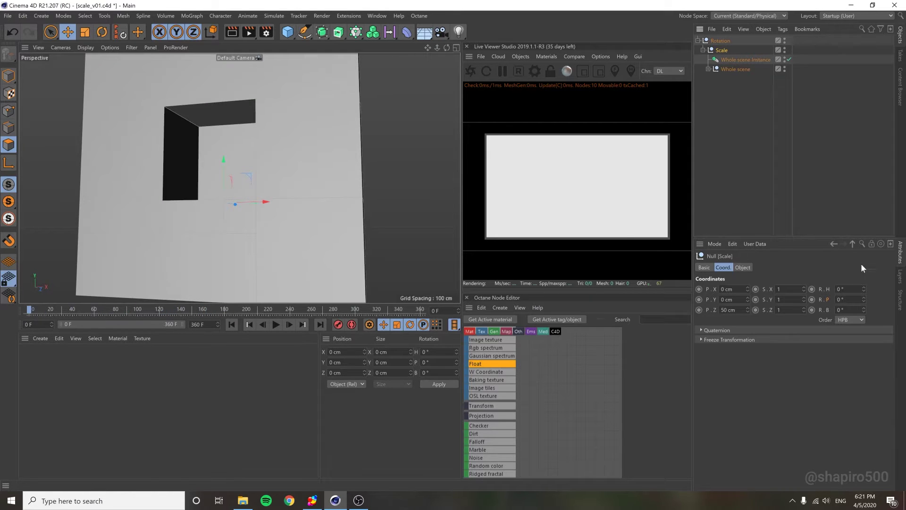
pyautogui.keyDown('ctrl'); pyautogui.click(755, 289); pyautogui.keyUp('ctrl')
# Keyframe a uniform scale of 3 at frame 360, then scrub to review the growth.
pyautogui.moveTo(36, 309); pyautogui.dragTo(181, 310)
pyautogui.click(276, 323)
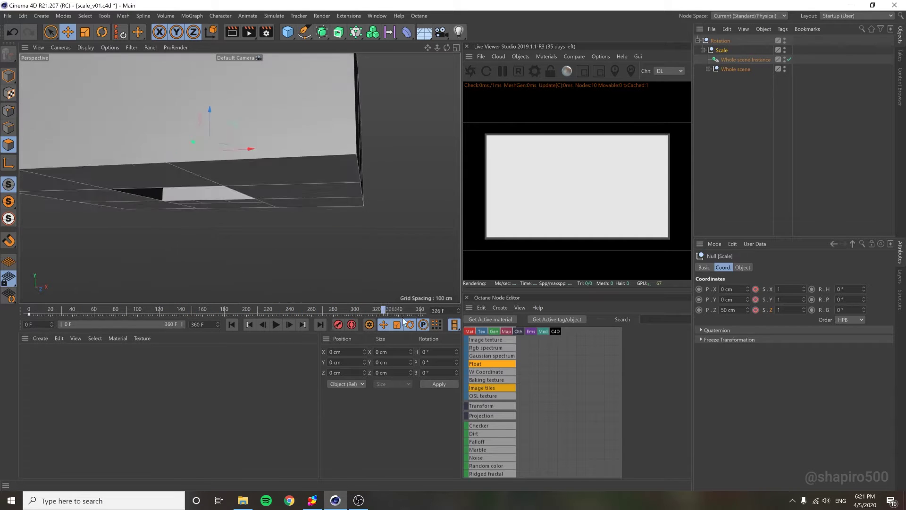
pyautogui.keyDown('alt'); pyautogui.moveTo(188, 256); pyautogui.dragTo(260, 134); pyautogui.keyUp('alt')
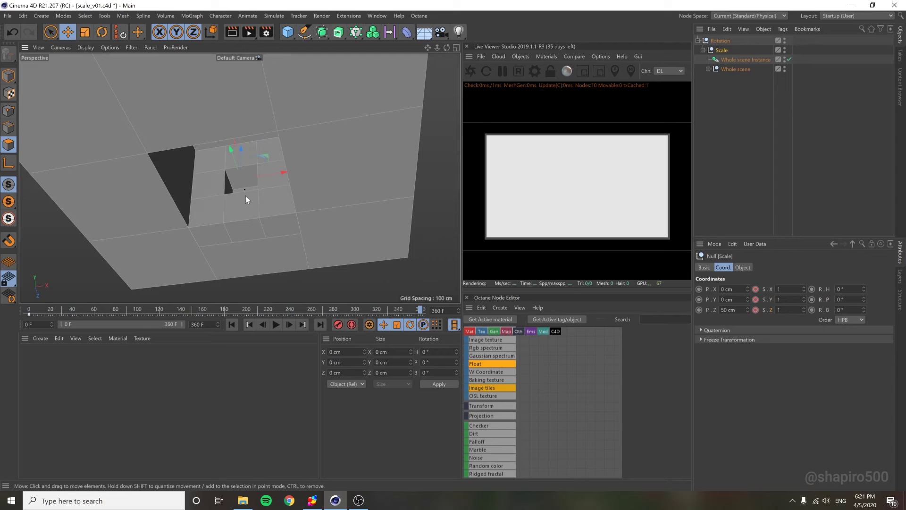
pyautogui.click(786, 289)
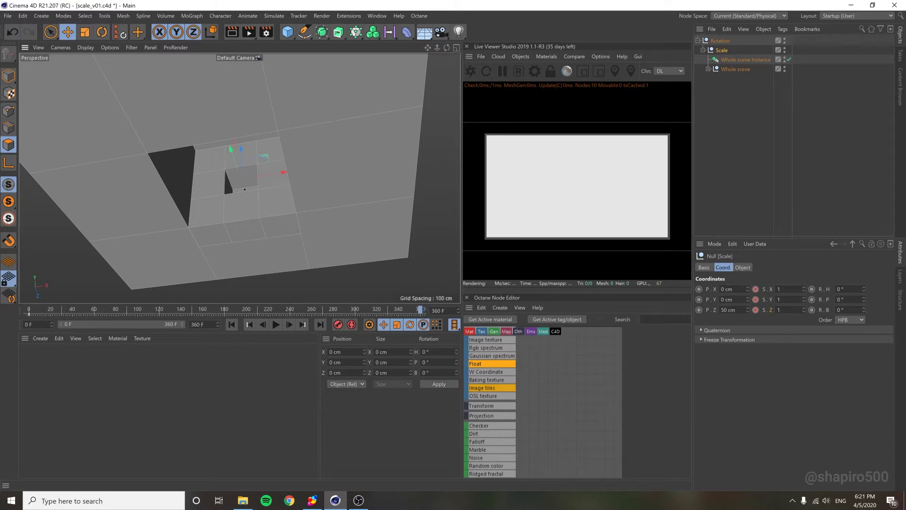
pyautogui.press('BackSpace')
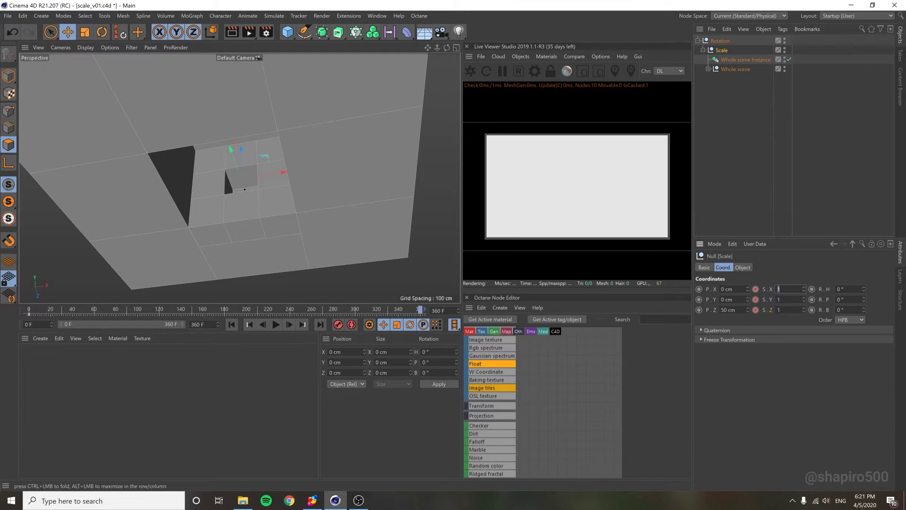
pyautogui.write('3')
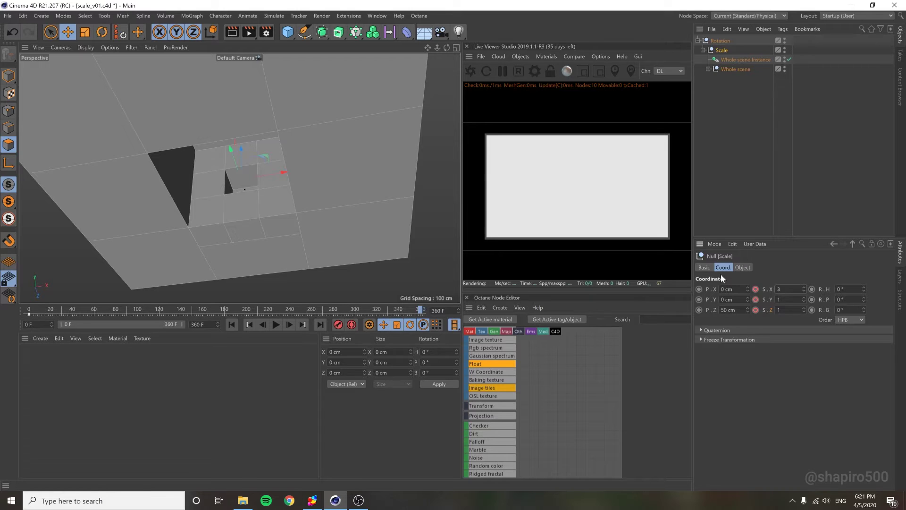
pyautogui.press('Return')
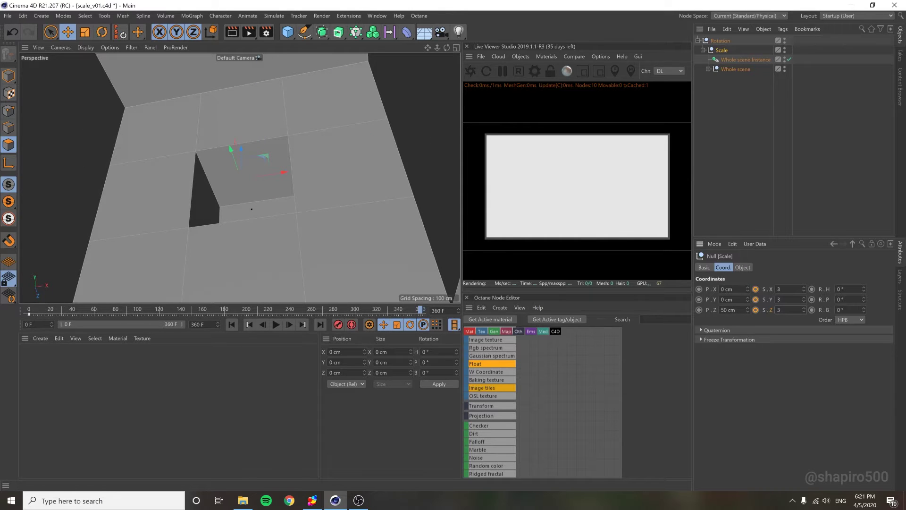
pyautogui.keyDown('alt'); pyautogui.moveTo(278, 151); pyautogui.dragTo(225, 160); pyautogui.keyUp('alt')
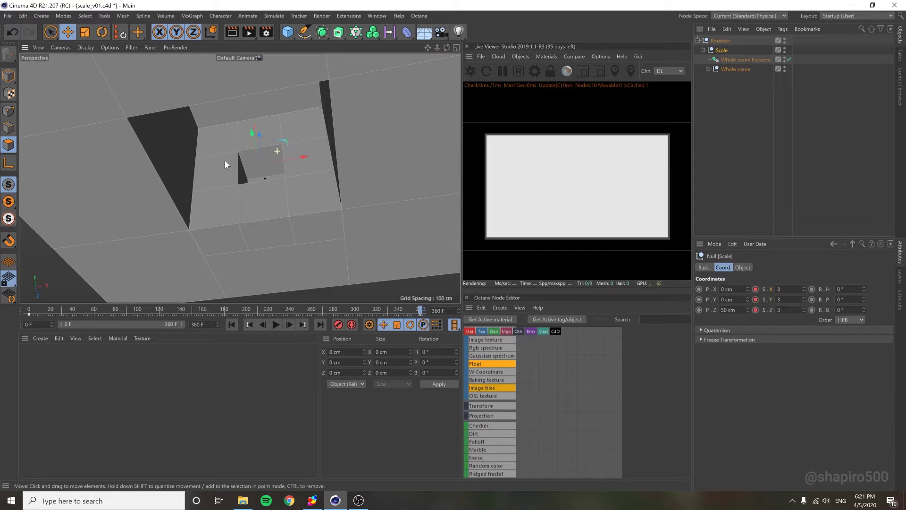
pyautogui.moveTo(420, 310); pyautogui.dragTo(103, 292)
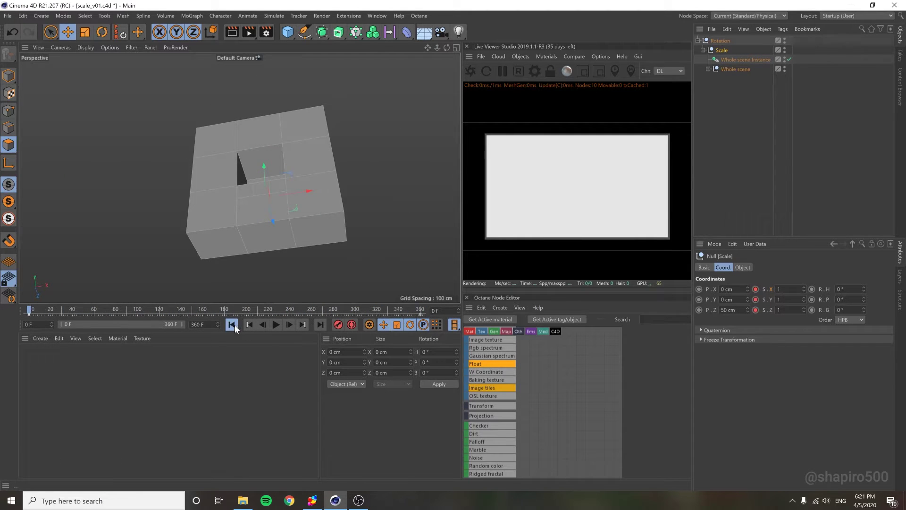
# Flip repeatedly between first and last frames, orbit into the structure, then return to frame 0.
pyautogui.click(318, 323)
pyautogui.hotkey('shift', 'f')
pyautogui.hotkey('shift', 'g')
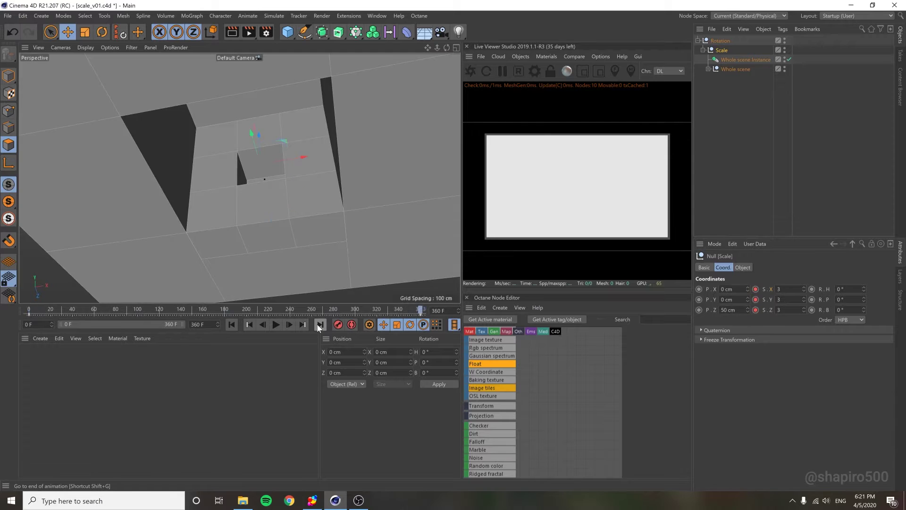
pyautogui.hotkey('shift', 'f')
pyautogui.hotkey('shift', 'g')
pyautogui.hotkey('shift', 'f')
pyautogui.hotkey('shift', 'g')
pyautogui.hotkey('shift', 'f')
pyautogui.hotkey('shift', 'g')
pyautogui.hotkey('shift', 'f')
pyautogui.hotkey('shift', 'g')
pyautogui.scroll(3, 283, 167)
pyautogui.scroll(2, 313, 165)
pyautogui.moveTo(312, 165)
pyautogui.keyDown('alt'); pyautogui.mouseDown()
pyautogui.moveTo(340, 167)
pyautogui.moveTo(274, 183)
pyautogui.moveTo(292, 227)
pyautogui.moveTo(273, 177)
pyautogui.mouseUp(); pyautogui.keyUp('alt')
pyautogui.hotkey('shift', 'f')
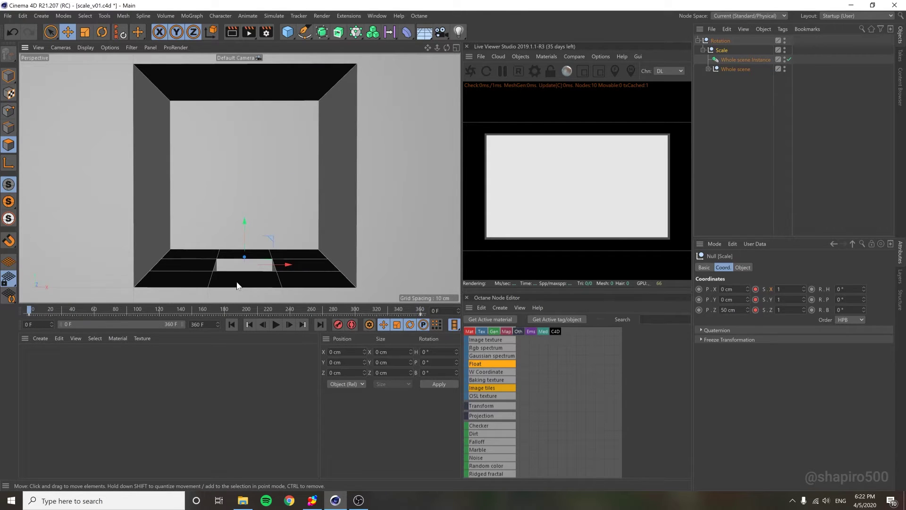
# Duplicate Whole scene Instance under the Scale null and scrub to check the deeper level.
pyautogui.click(779, 145)
pyautogui.click(742, 59)
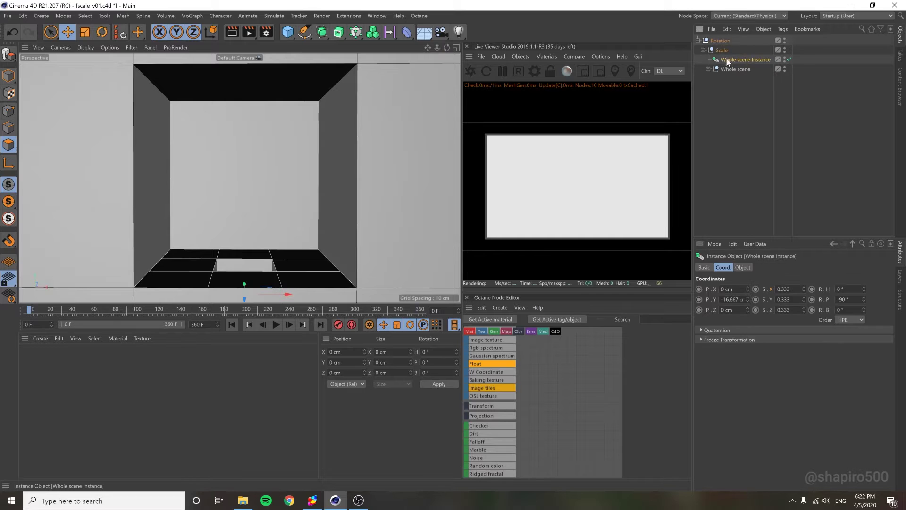
pyautogui.keyDown('ctrl'); pyautogui.moveTo(718, 101); pyautogui.dragTo(715, 111); pyautogui.keyUp('ctrl')
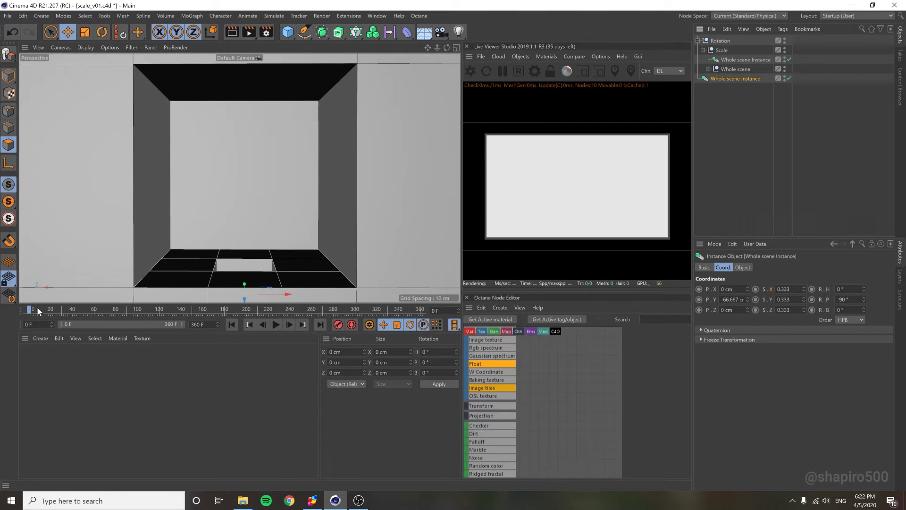
pyautogui.moveTo(37, 307); pyautogui.dragTo(521, 311)
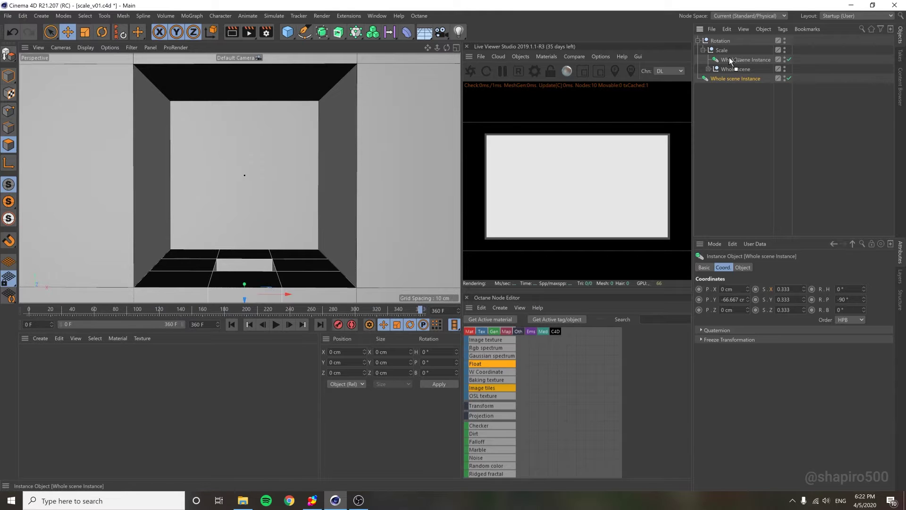
pyautogui.moveTo(729, 60); pyautogui.dragTo(730, 61)
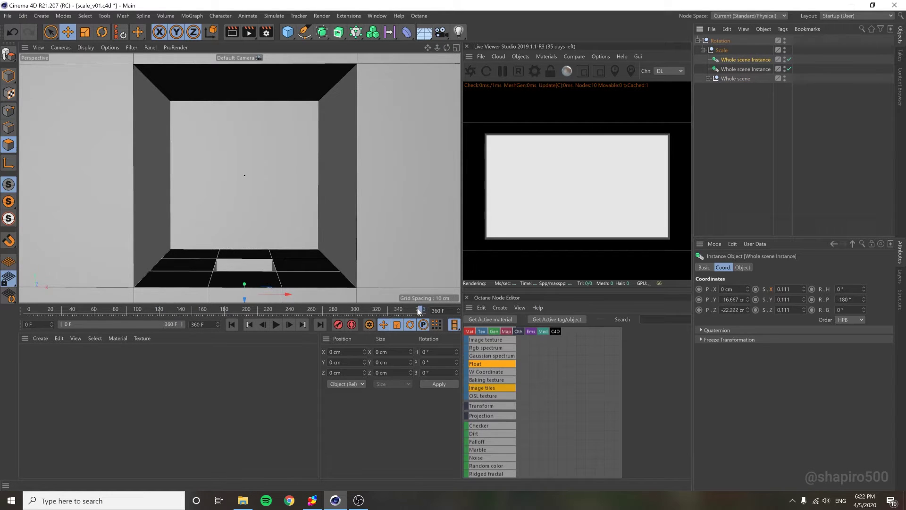
pyautogui.moveTo(418, 311); pyautogui.dragTo(47, 319)
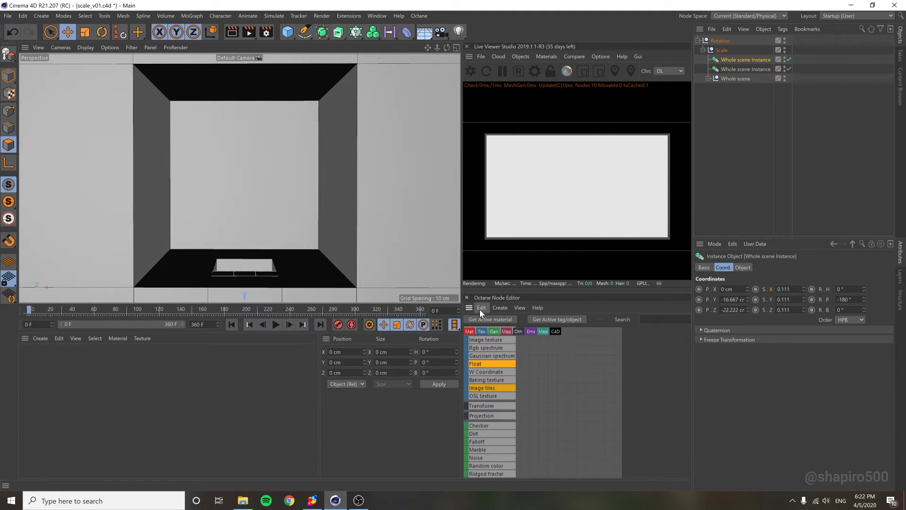
pyautogui.click(760, 130)
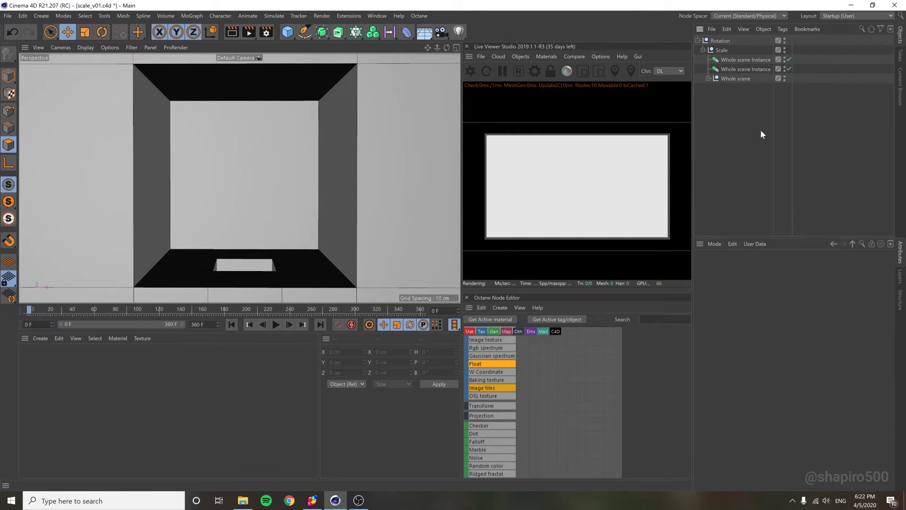
# Jump to the end, then play and stop the zoom animation.
pyautogui.click(391, 312)
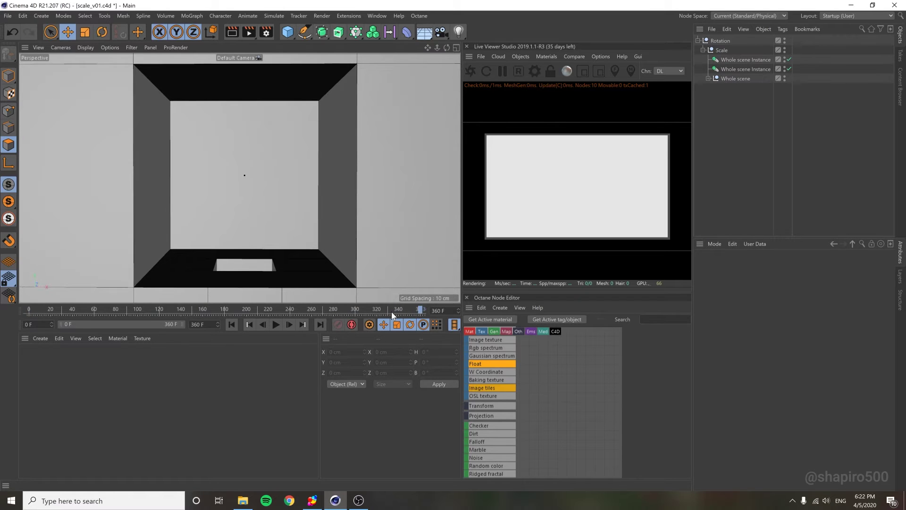
pyautogui.press('F8')
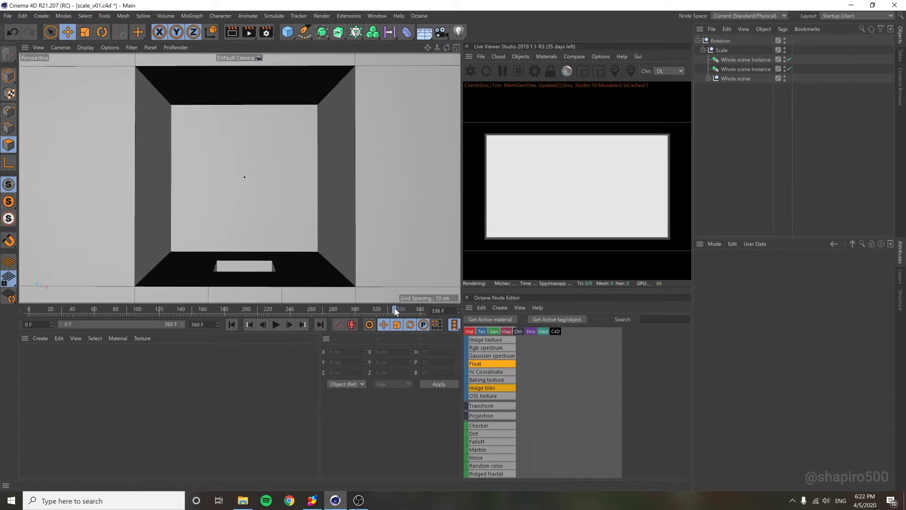
pyautogui.click(395, 307)
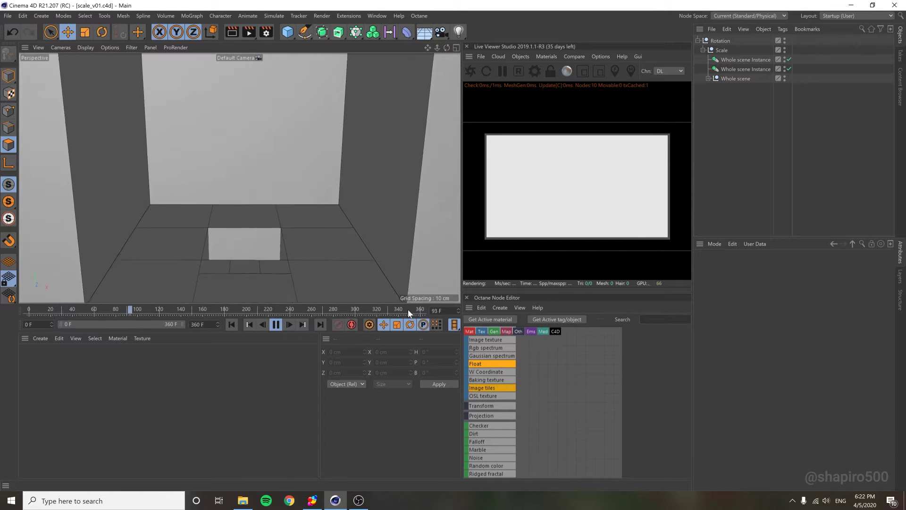
pyautogui.press('F8')
# Pick a new playback rate, replay the animation, and bring up the Timeline.
pyautogui.click(326, 309)
pyautogui.click(454, 324)
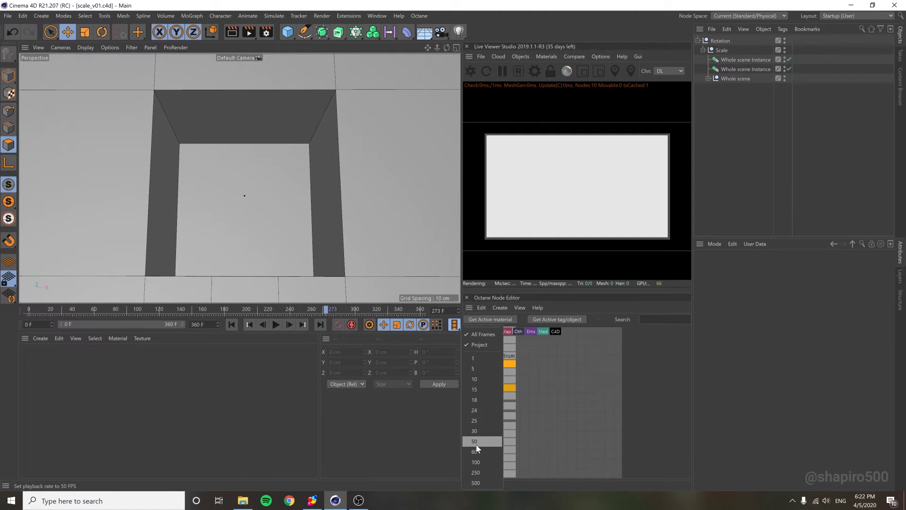
pyautogui.click(477, 480)
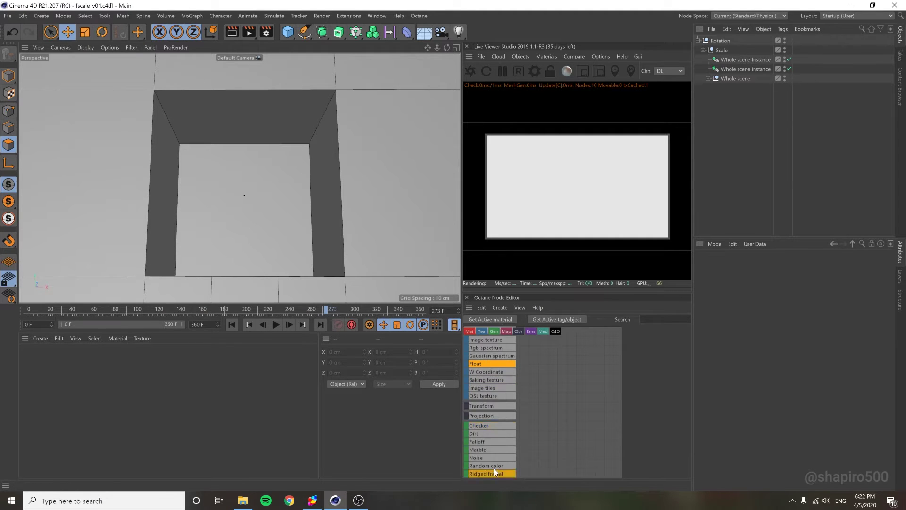
pyautogui.click(276, 324)
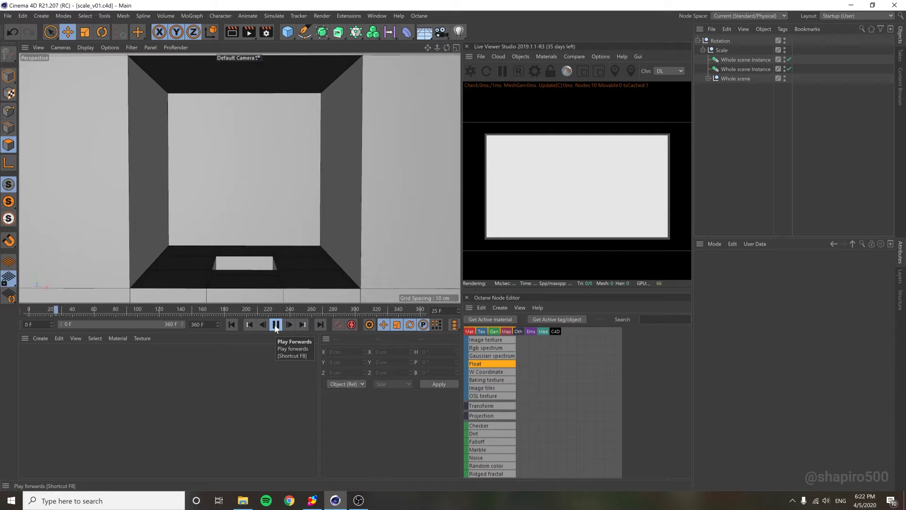
pyautogui.hotkey('shift', 'F3')
# Make both Rotation pitch keys linear in the F-Curve view.
pyautogui.moveTo(472, 217); pyautogui.dragTo(315, 218)
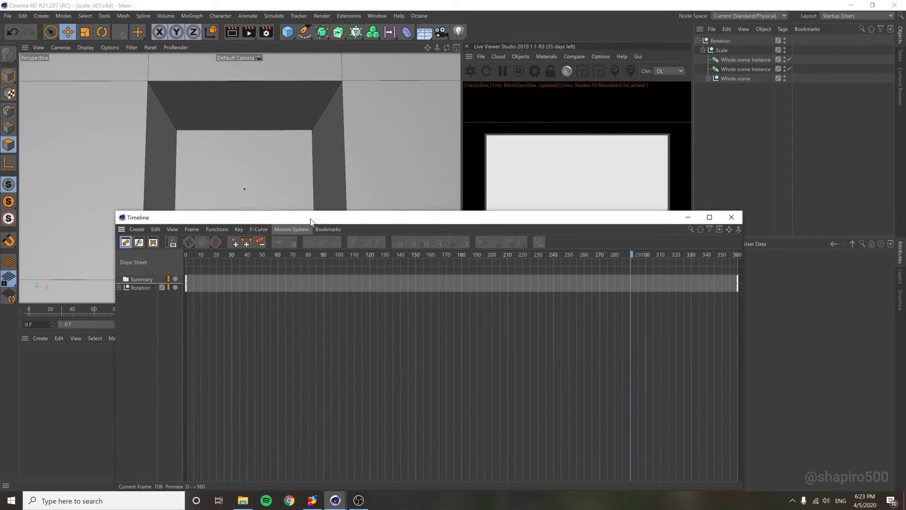
pyautogui.scroll(-3, 509, 289)
pyautogui.moveTo(518, 218); pyautogui.dragTo(505, 217)
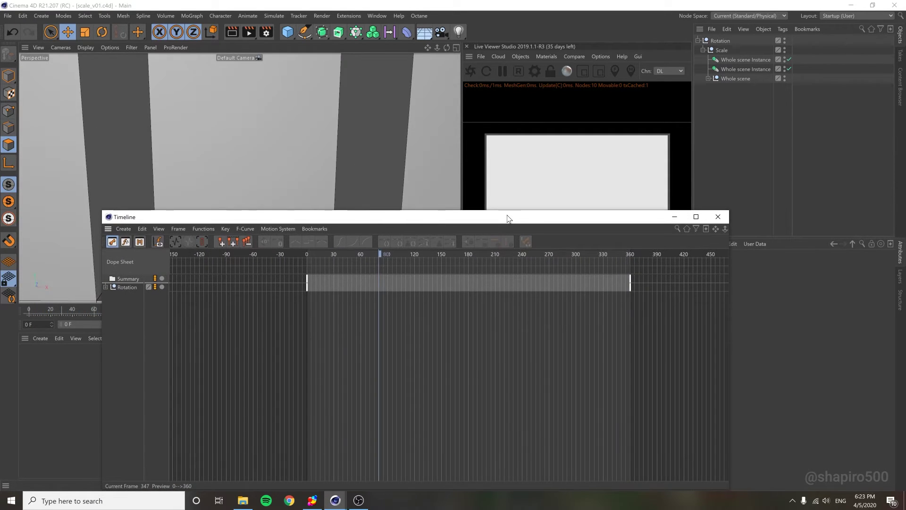
pyautogui.click(106, 287)
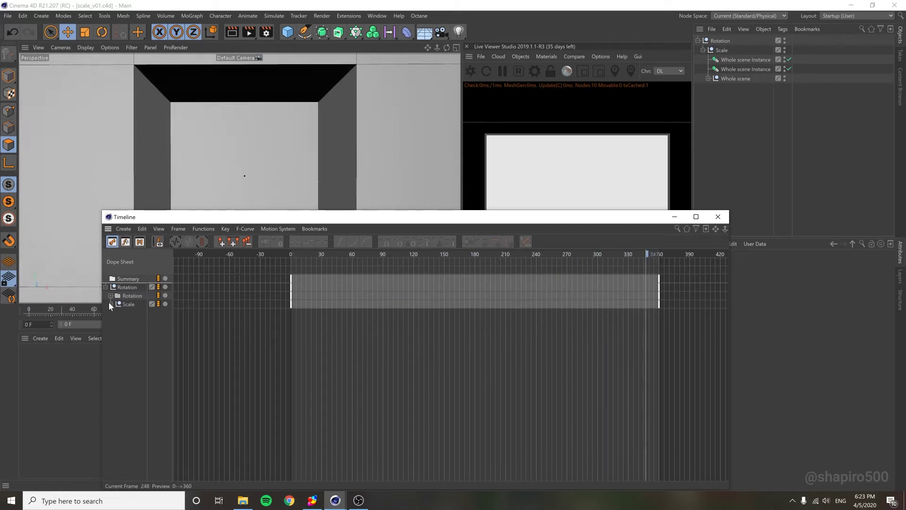
pyautogui.click(110, 304)
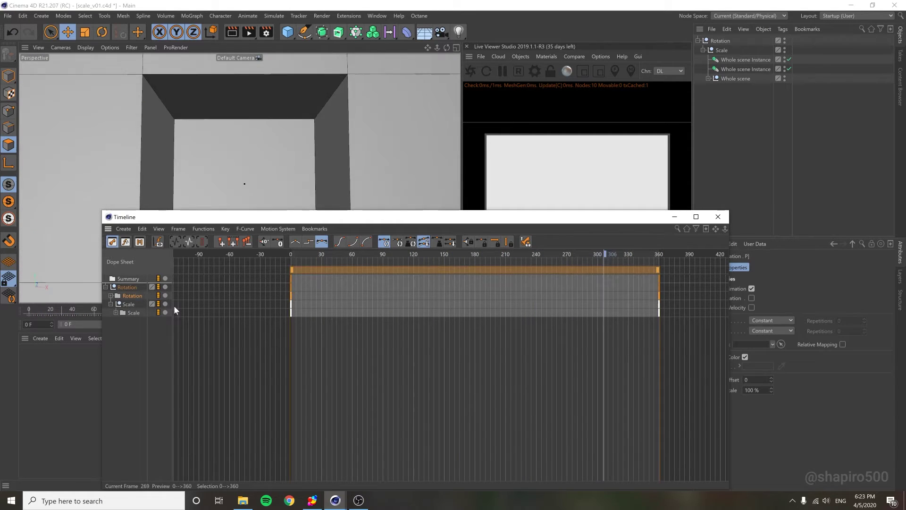
pyautogui.press('Tab')
pyautogui.moveTo(669, 276); pyautogui.dragTo(292, 473)
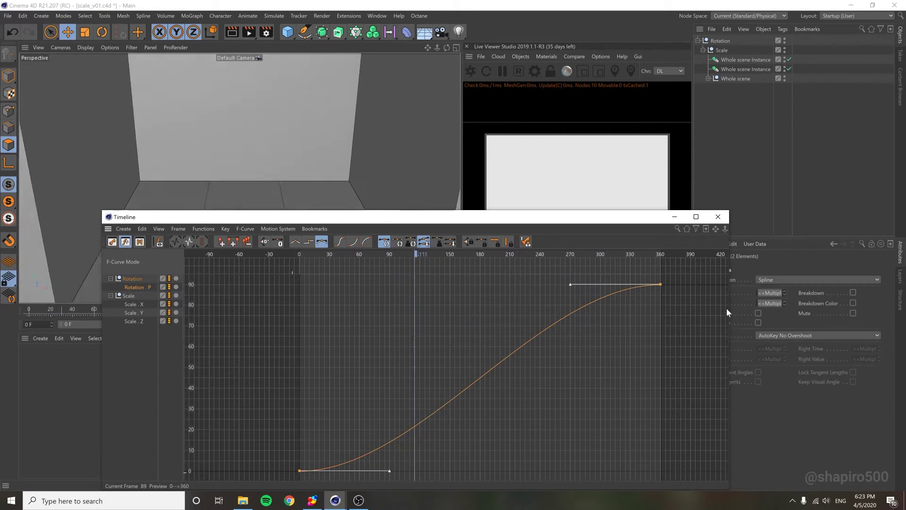
pyautogui.click(772, 278)
pyautogui.click(774, 295)
# Display the Scale null's X, Y and Z curves, select their keys, and frame them.
pyautogui.moveTo(396, 217); pyautogui.dragTo(476, 188)
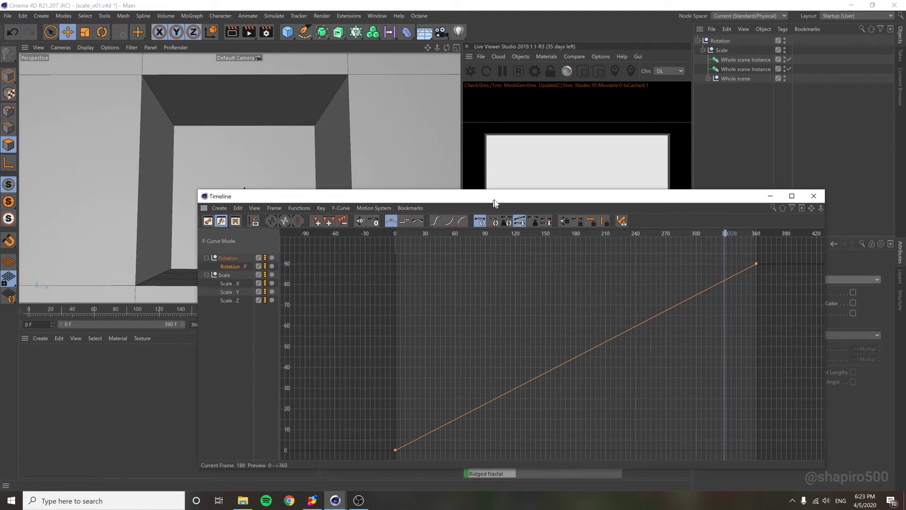
pyautogui.moveTo(242, 189)
pyautogui.mouseDown()
pyautogui.moveTo(489, 189)
pyautogui.moveTo(519, 174)
pyautogui.mouseUp()
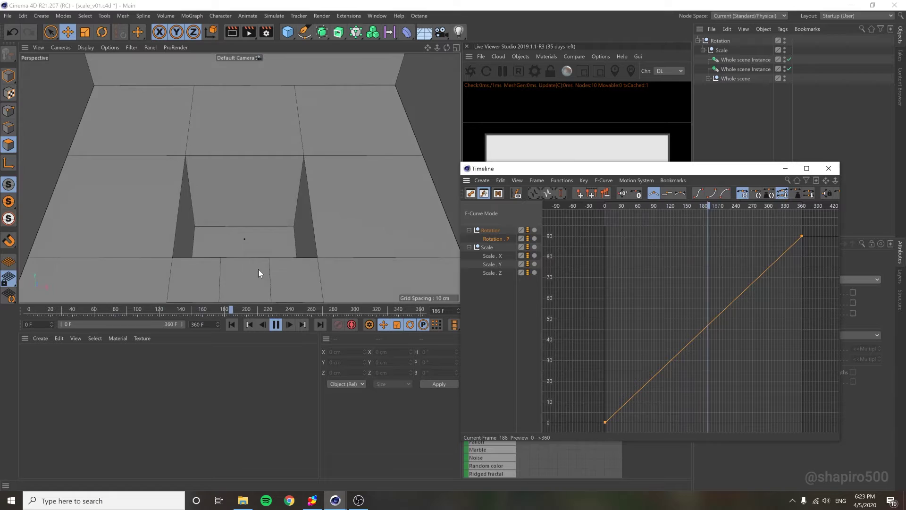
pyautogui.click(492, 255)
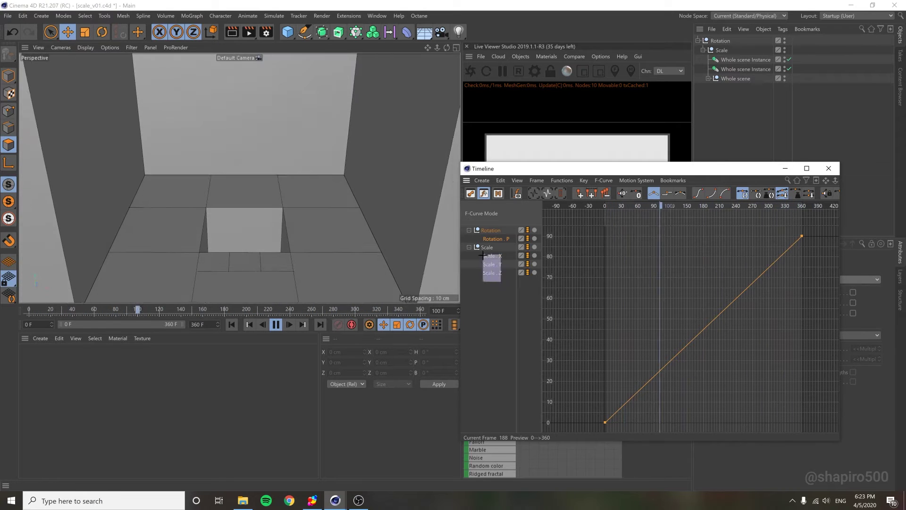
pyautogui.moveTo(798, 392); pyautogui.dragTo(578, 420)
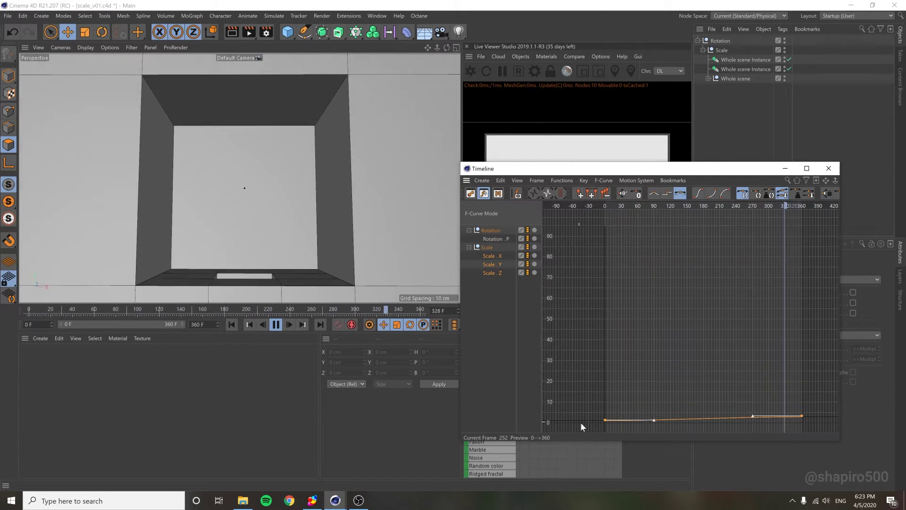
pyautogui.press('h')
# Reshape the Scale F-curve, bending it near its last key.
pyautogui.moveTo(567, 168); pyautogui.dragTo(526, 161)
pyautogui.moveTo(716, 252); pyautogui.dragTo(723, 279)
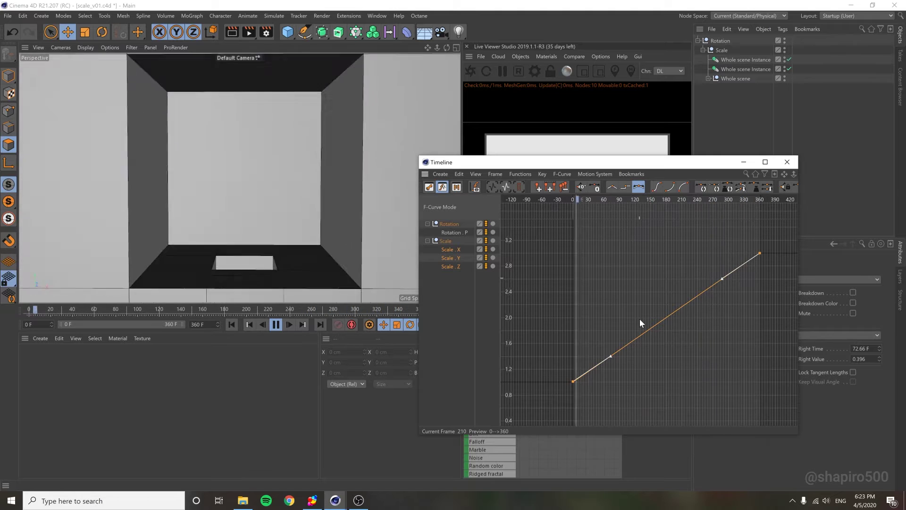
pyautogui.moveTo(762, 203); pyautogui.dragTo(752, 203)
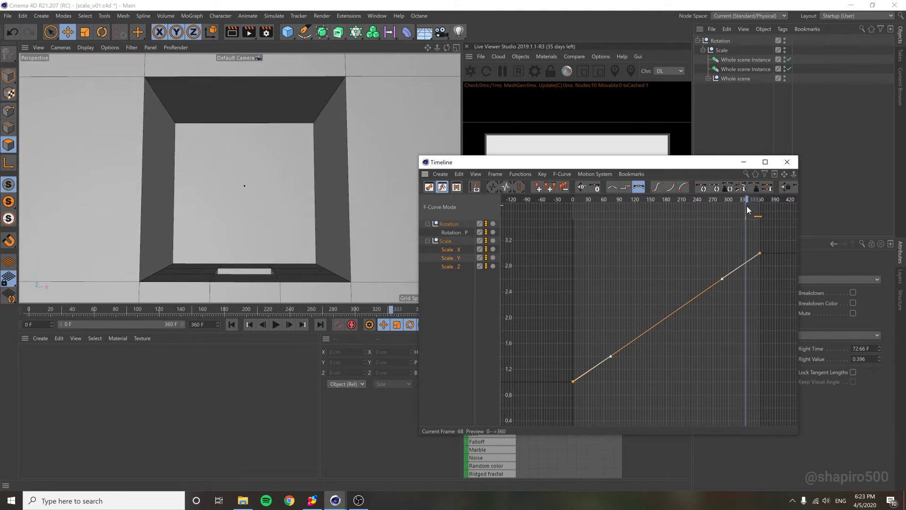
pyautogui.click(759, 253)
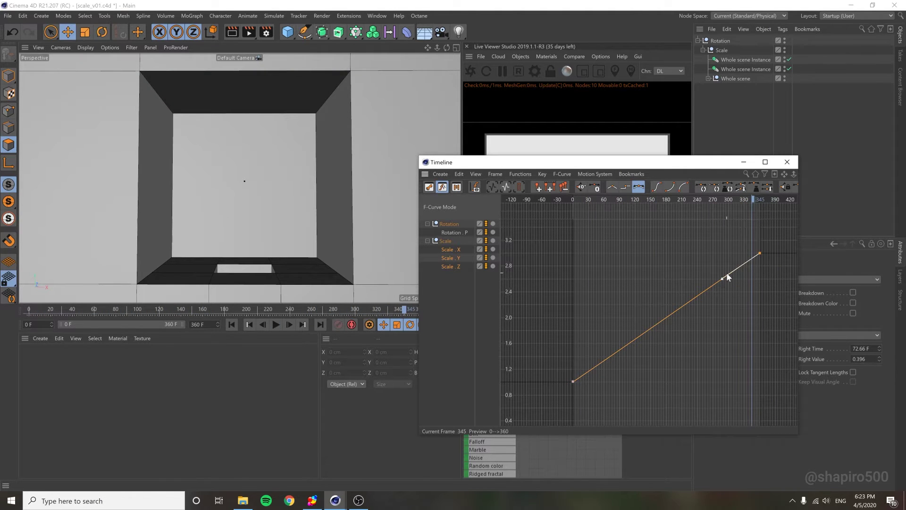
pyautogui.moveTo(722, 281); pyautogui.dragTo(729, 286)
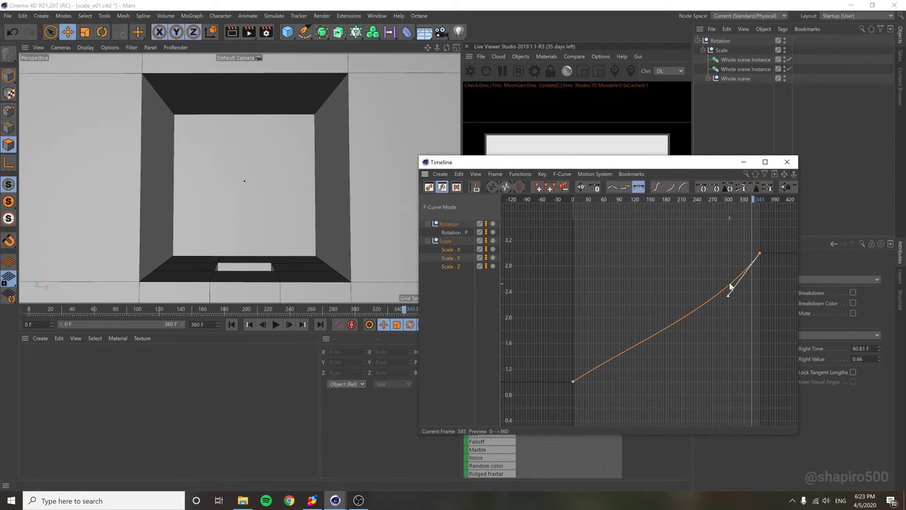
# Ease the Scale curve out of its first key and play the zoom back.
pyautogui.moveTo(666, 200); pyautogui.dragTo(563, 203)
pyautogui.moveTo(605, 330); pyautogui.dragTo(565, 392)
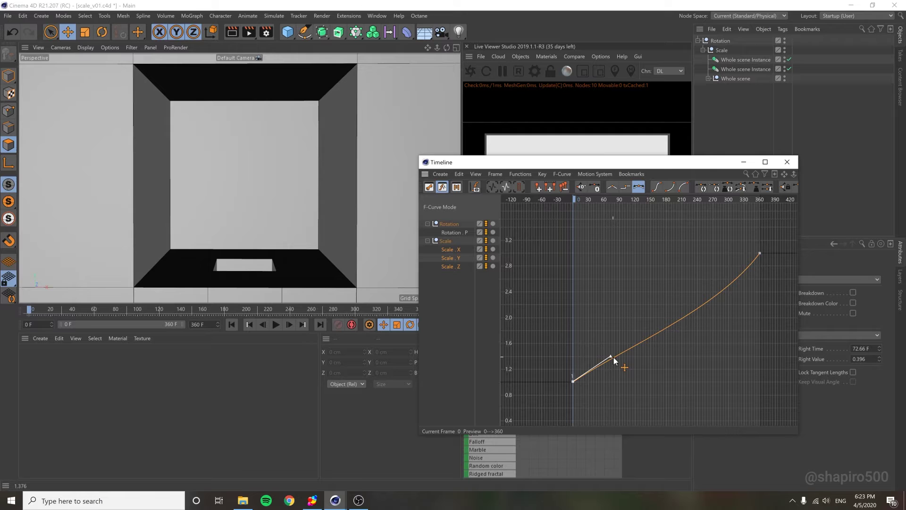
pyautogui.moveTo(611, 357); pyautogui.dragTo(618, 371)
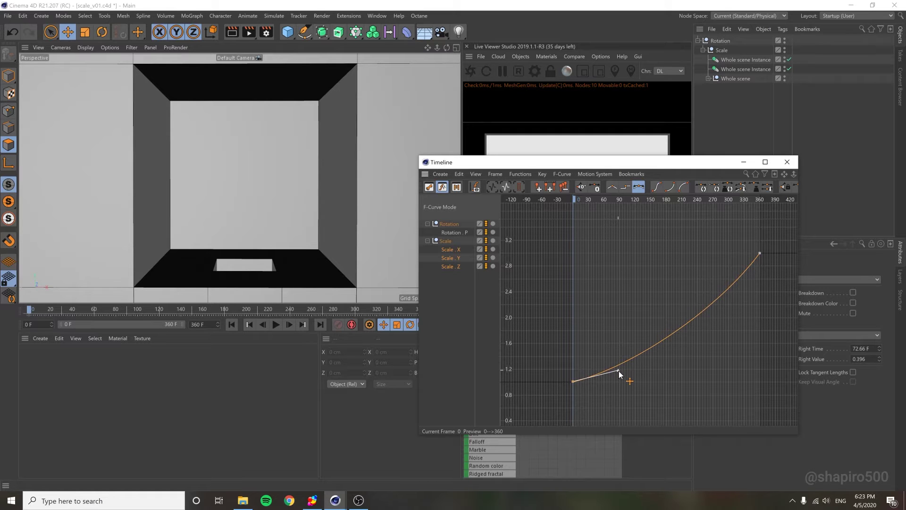
pyautogui.press('F8')
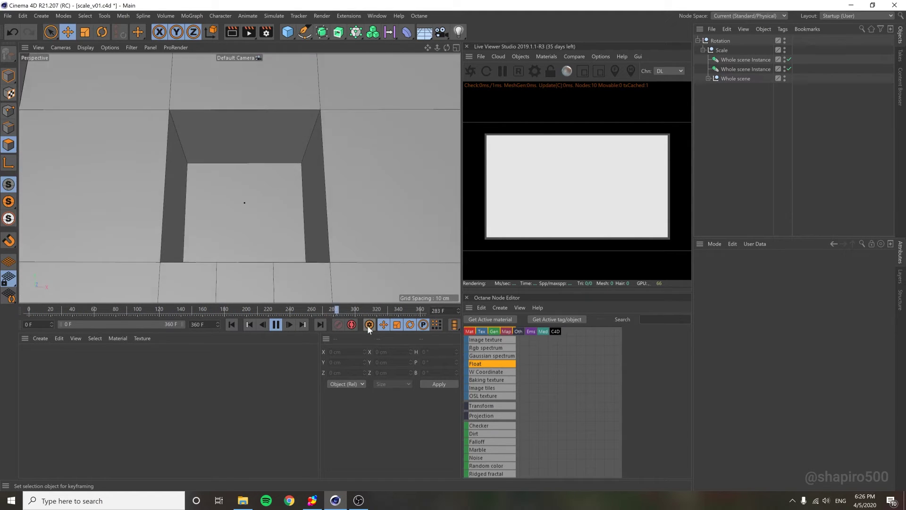
pyautogui.press('F8')
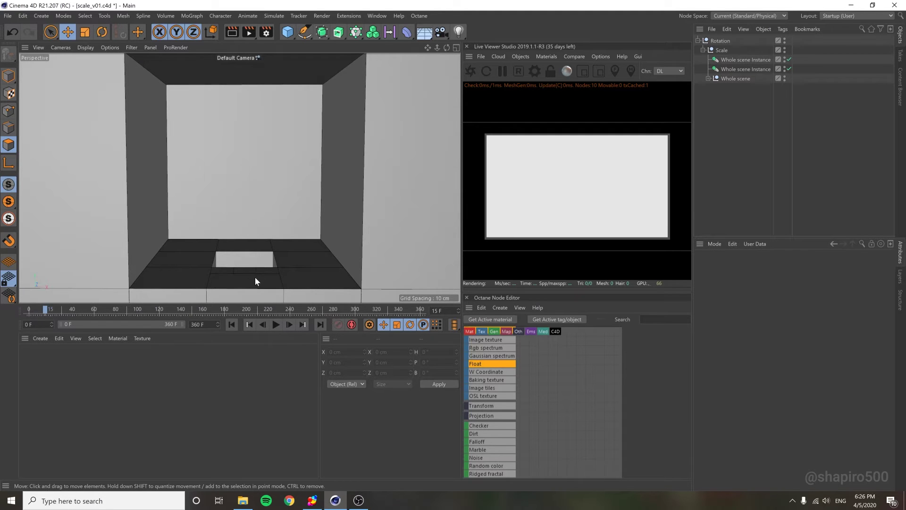
pyautogui.moveTo(255, 306); pyautogui.dragTo(149, 306)
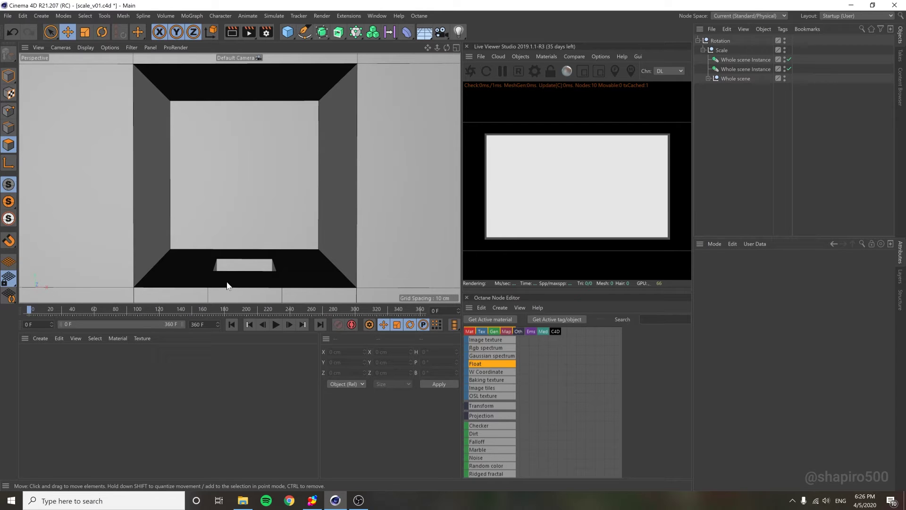
pyautogui.click(276, 323)
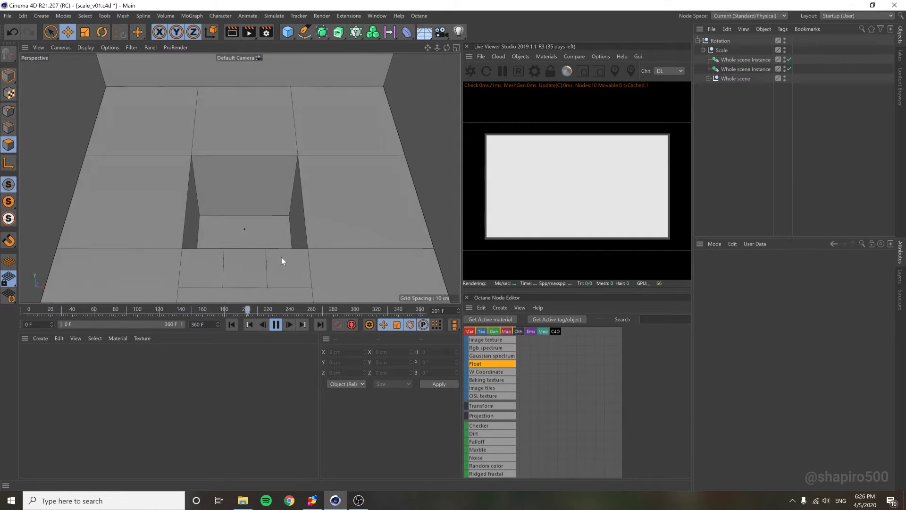
pyautogui.press('space')
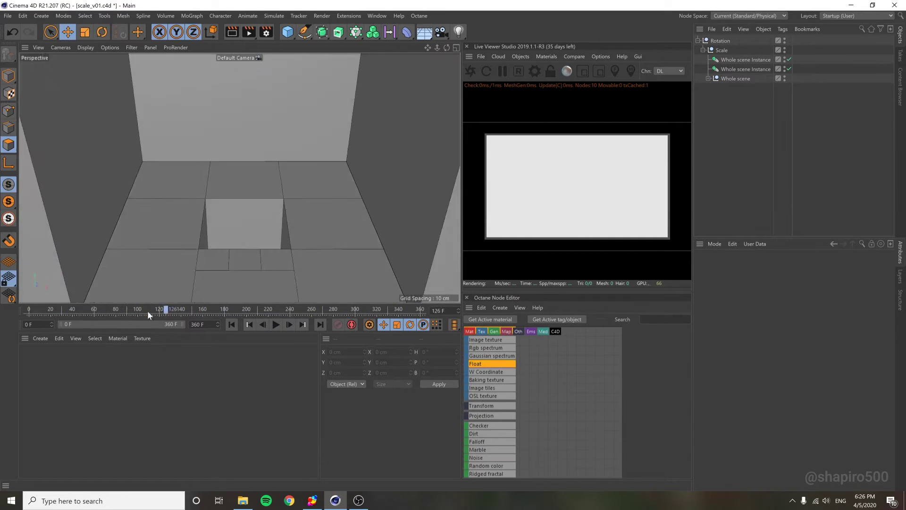
pyautogui.moveTo(209, 310)
pyautogui.mouseDown()
pyautogui.moveTo(19, 314)
pyautogui.moveTo(118, 314)
pyautogui.mouseUp()
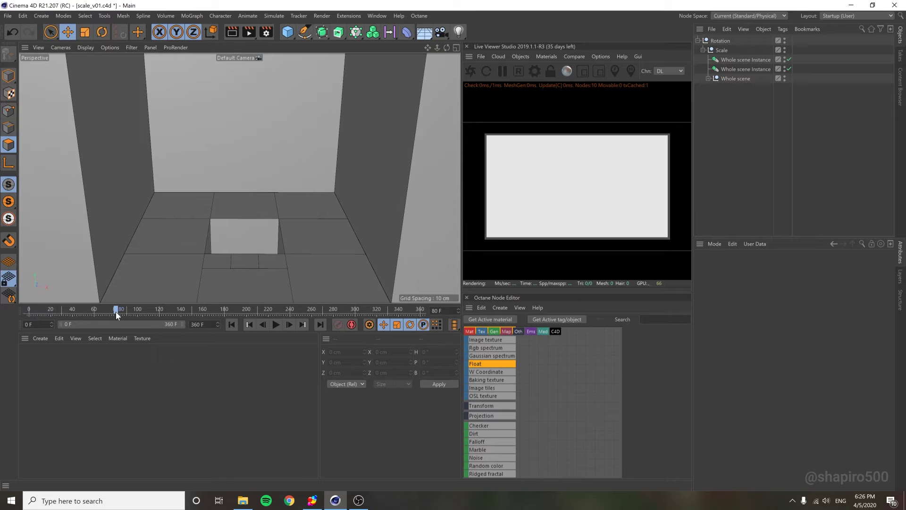
pyautogui.moveTo(117, 312); pyautogui.dragTo(29, 311)
pyautogui.click(719, 42)
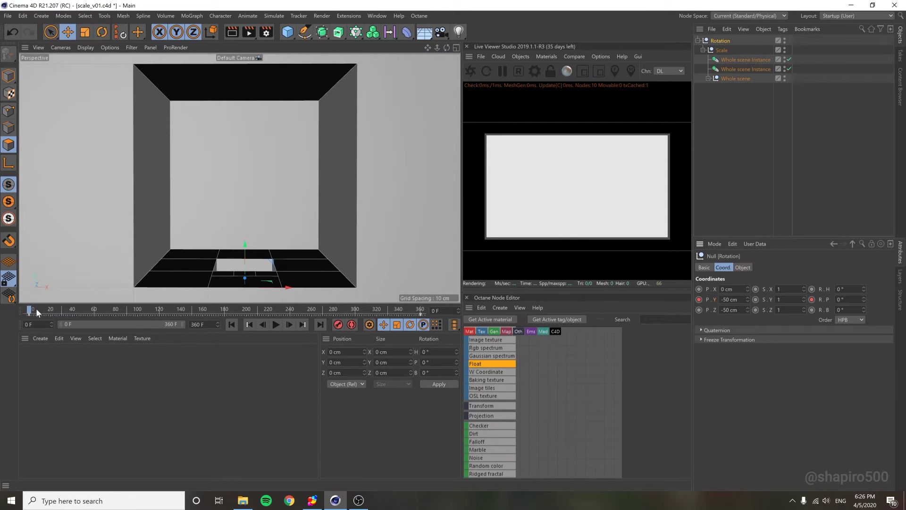
# Keyframe the Rotation null's P.Y at -57 cm mid-timeline and back to -50 cm near frame 309.
pyautogui.moveTo(37, 308); pyautogui.dragTo(140, 312)
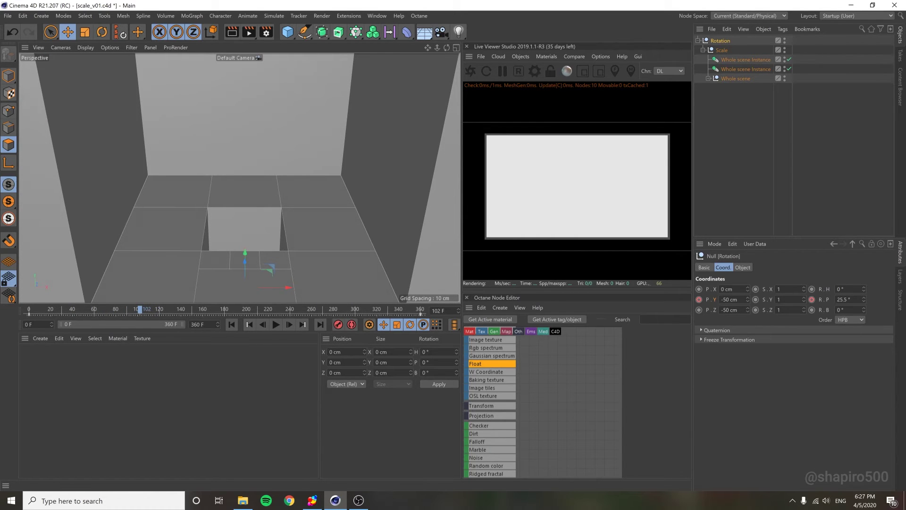
pyautogui.moveTo(747, 298); pyautogui.dragTo(741, 298)
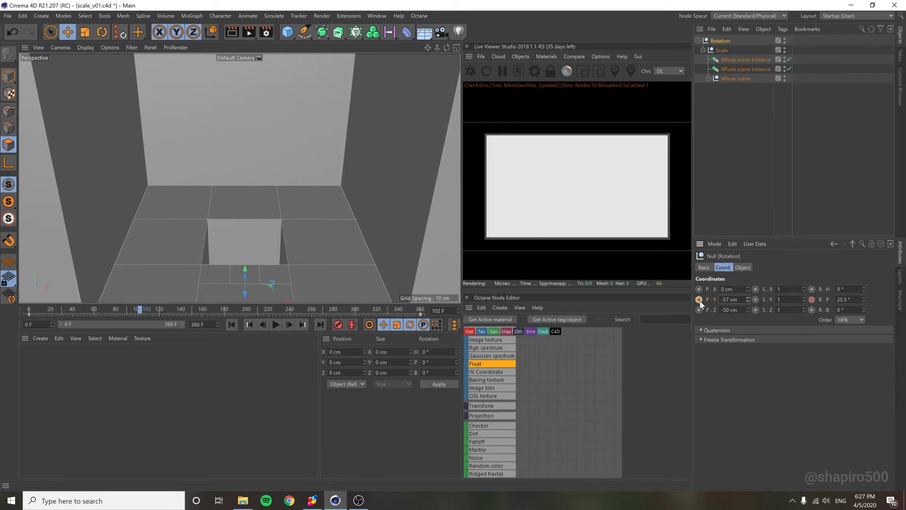
pyautogui.moveTo(143, 311); pyautogui.dragTo(365, 313)
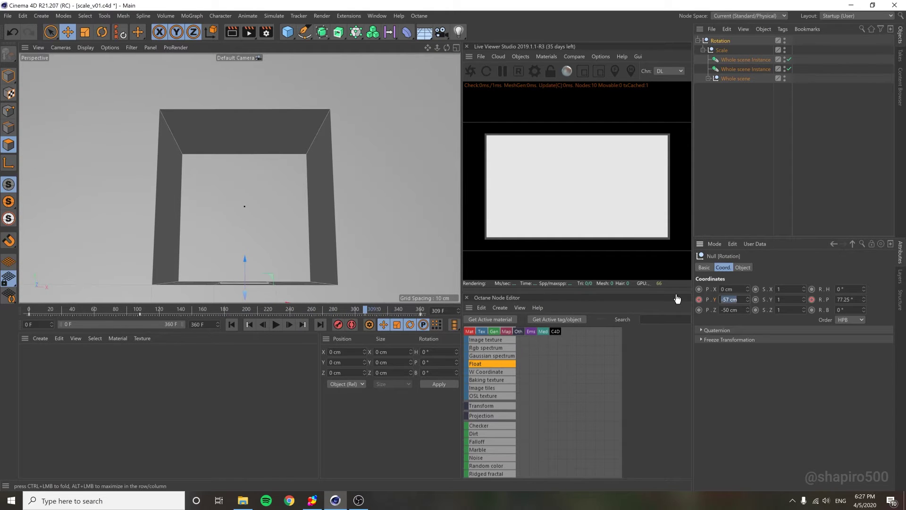
pyautogui.write('-50')
pyautogui.press('Return')
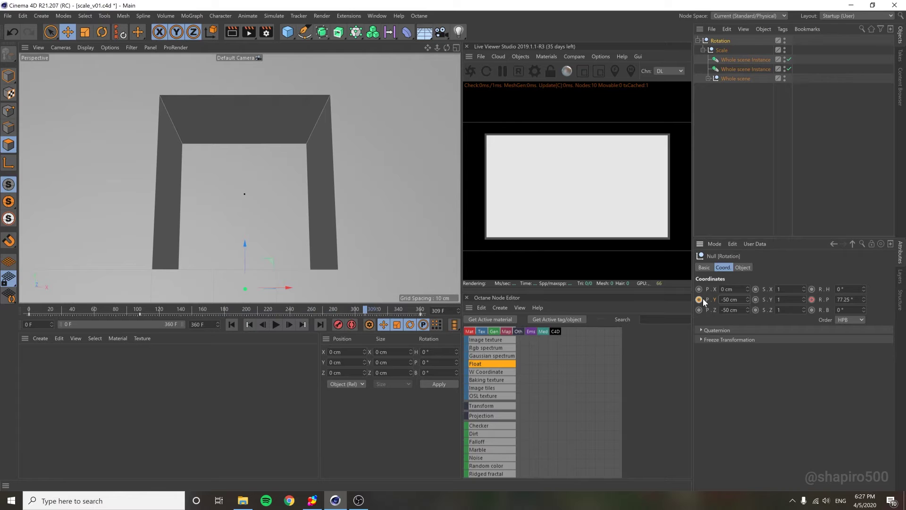
# Frame the Rotation Y F-curve, ease it out of its first key, and play it back.
pyautogui.hotkey('shift', 'F3')
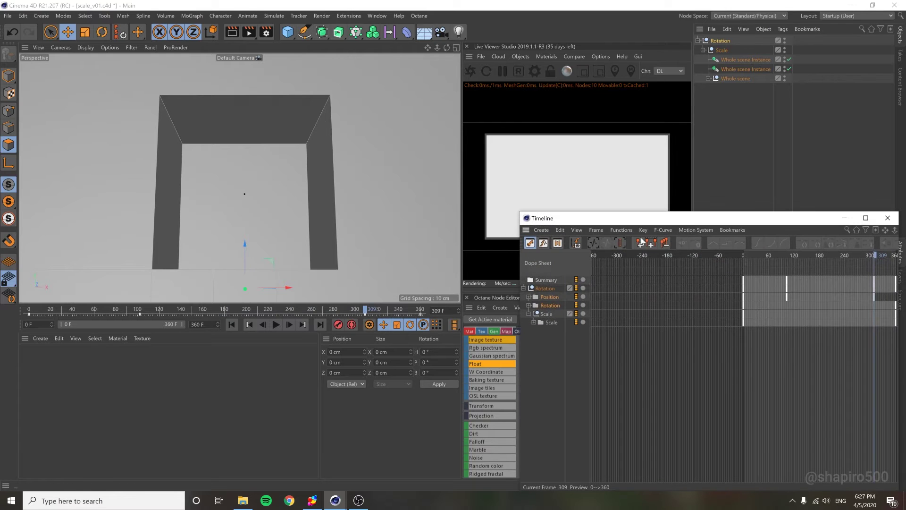
pyautogui.press('Tab')
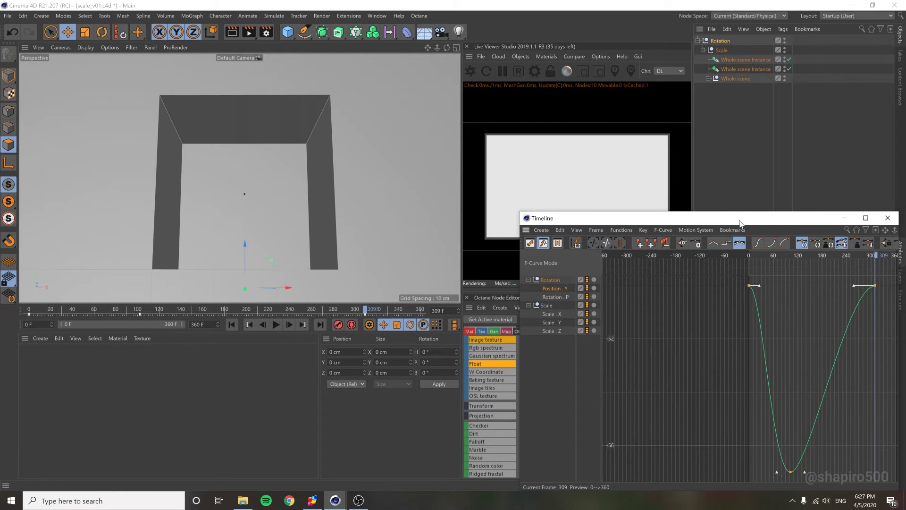
pyautogui.moveTo(740, 224); pyautogui.dragTo(636, 224)
pyautogui.press('h')
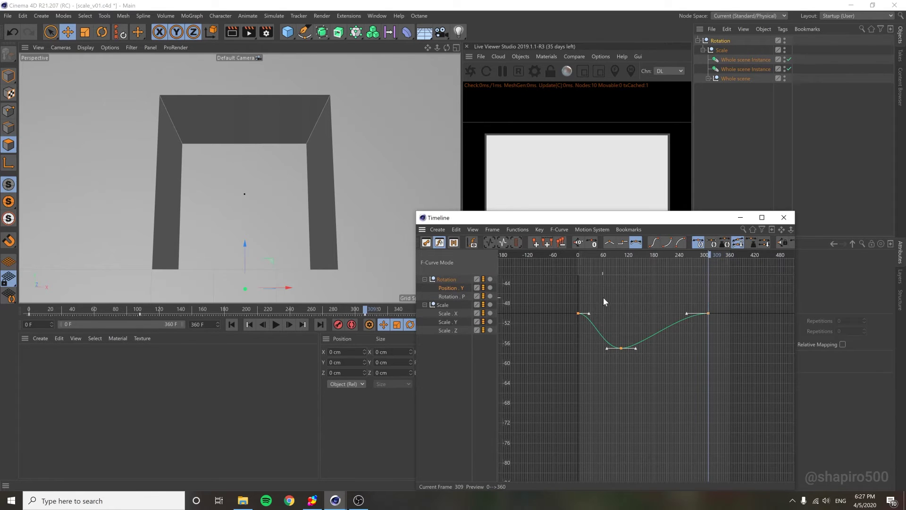
pyautogui.moveTo(604, 297); pyautogui.dragTo(569, 326)
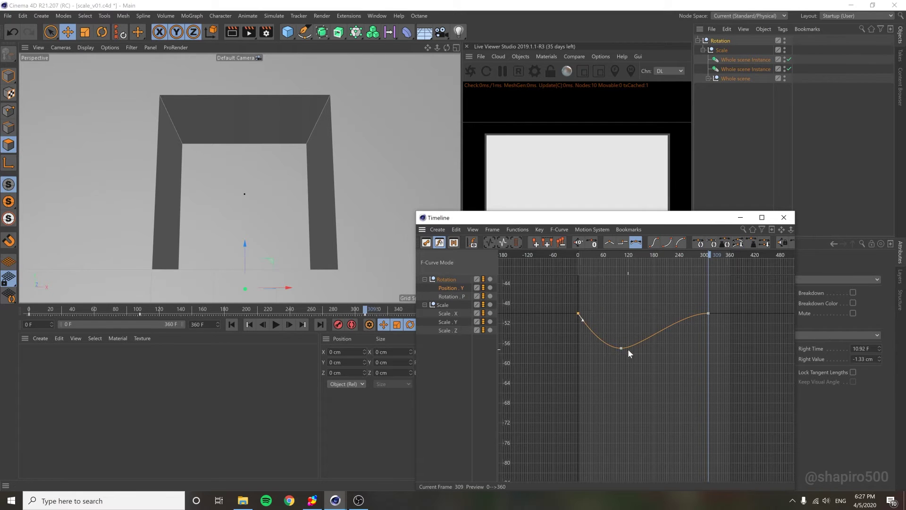
pyautogui.moveTo(620, 262); pyautogui.dragTo(694, 277)
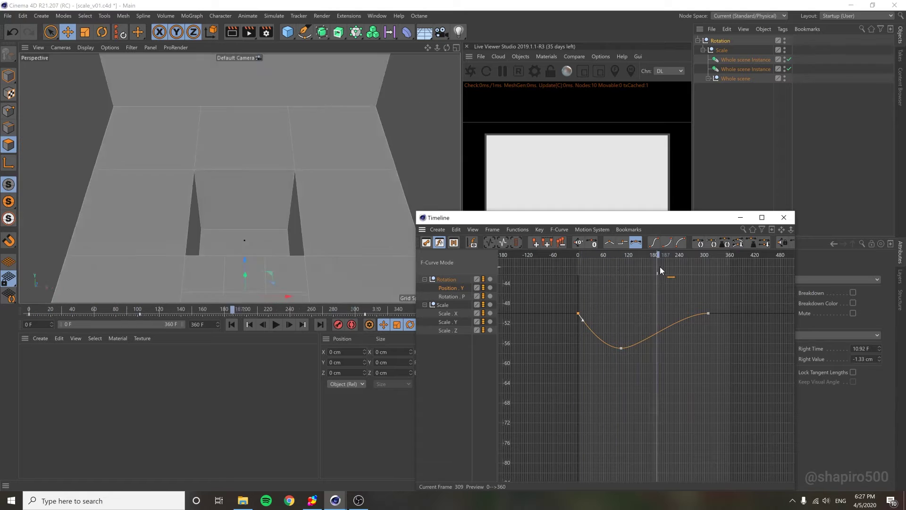
pyautogui.press('F8')
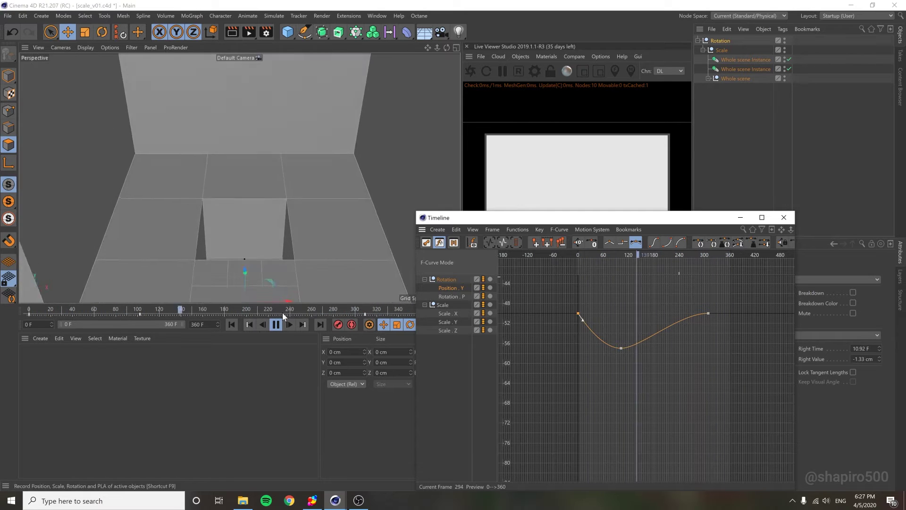
# Deselect everything and stop the running playback.
pyautogui.click(777, 178)
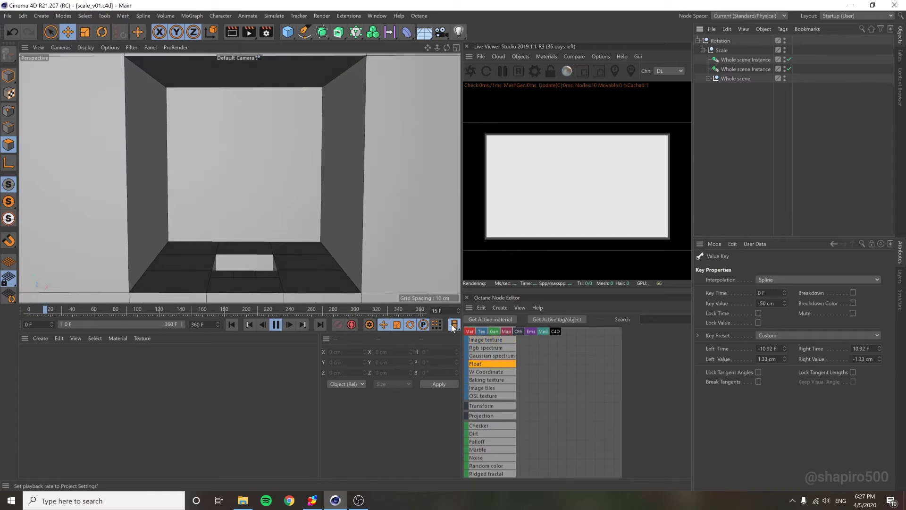
pyautogui.click(454, 325)
pyautogui.click(477, 345)
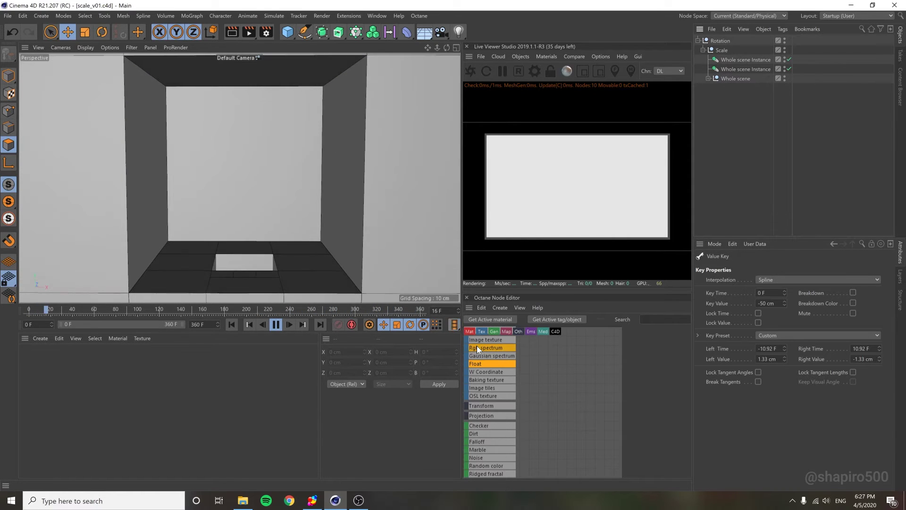
pyautogui.click(276, 324)
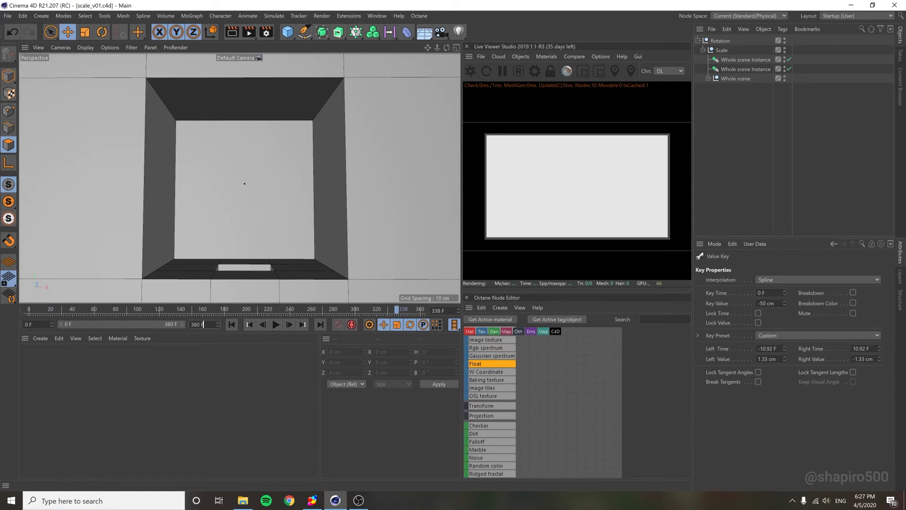
pyautogui.write('359')
# Set the animation end frame to 359 F and play the loop across its end point.
pyautogui.press('Return')
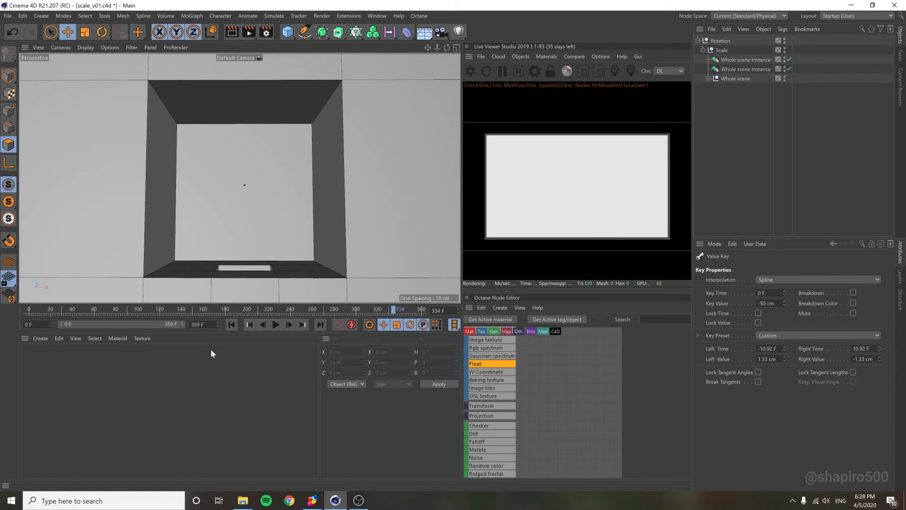
pyautogui.press('F8')
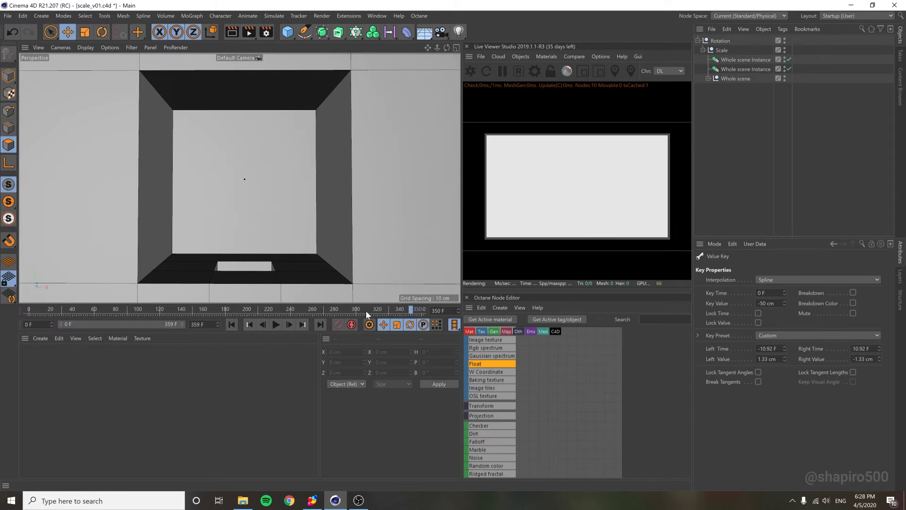
pyautogui.moveTo(367, 310); pyautogui.dragTo(373, 310)
pyautogui.press('F8')
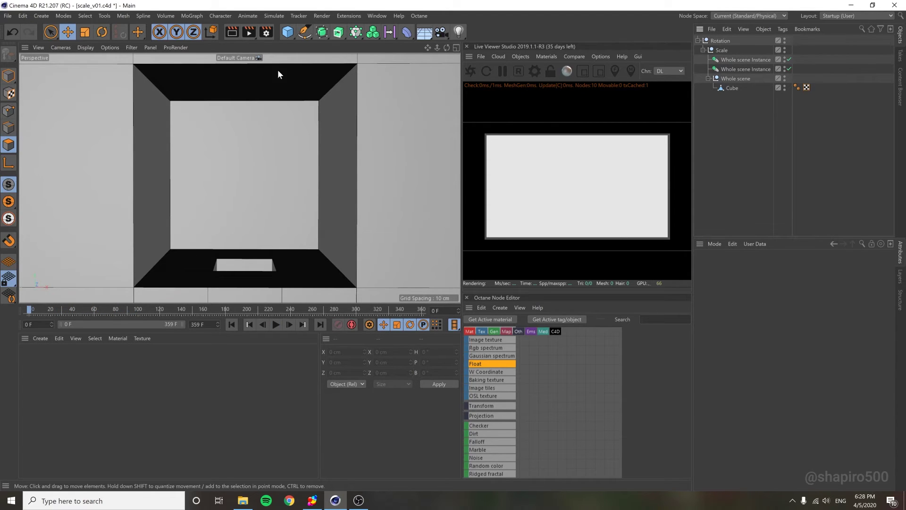
# Add two cubes, make the upper one taller and deeper, and move both into Whole scene.
pyautogui.hotkey('ctrl', 'z')
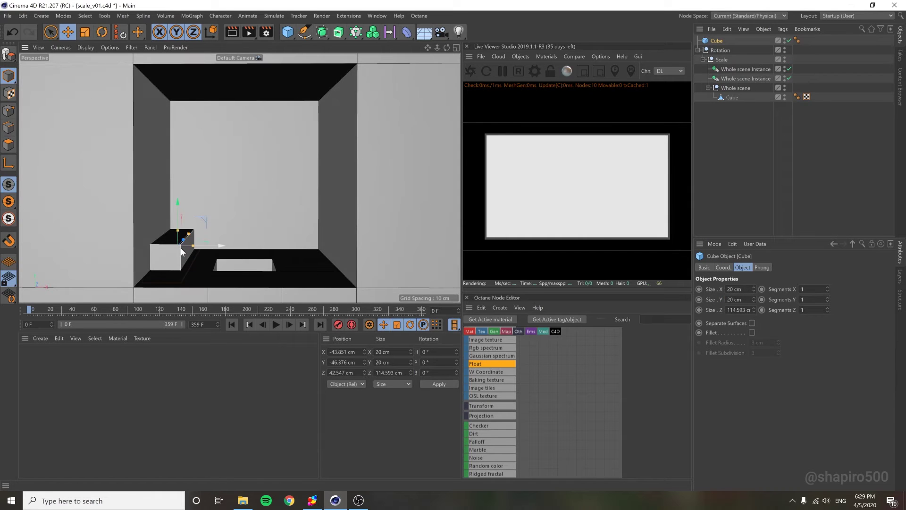
pyautogui.keyDown('ctrl'); pyautogui.moveTo(180, 245); pyautogui.dragTo(179, 108); pyautogui.keyUp('ctrl')
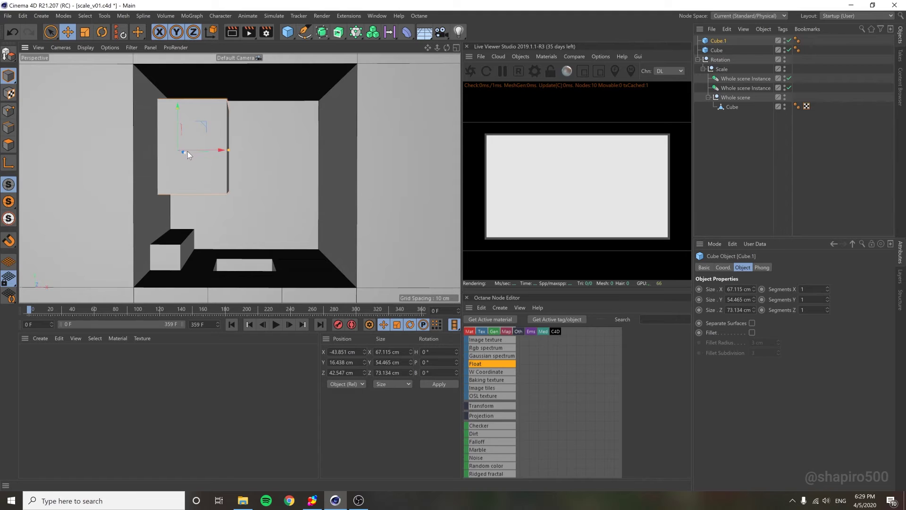
pyautogui.moveTo(186, 154)
pyautogui.mouseDown()
pyautogui.moveTo(191, 142)
pyautogui.moveTo(166, 118)
pyautogui.mouseUp()
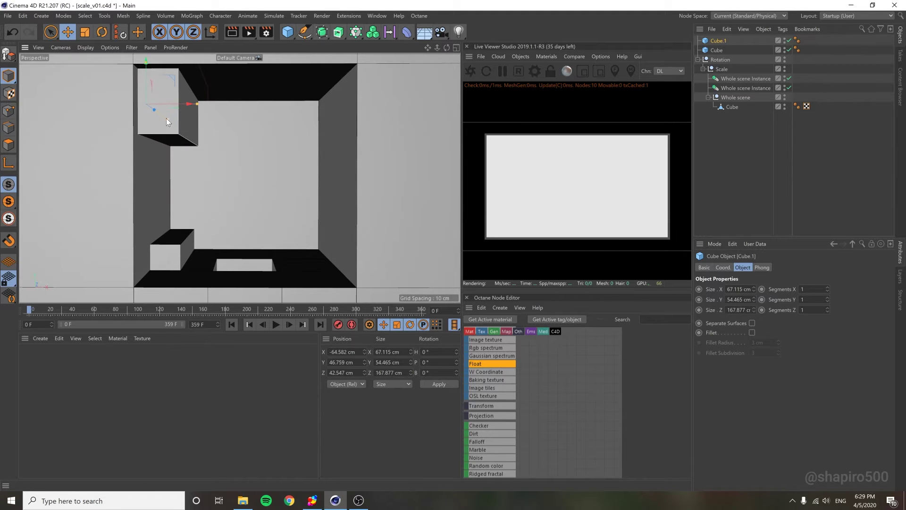
pyautogui.keyDown('ctrl'); pyautogui.click(716, 50); pyautogui.keyUp('ctrl')
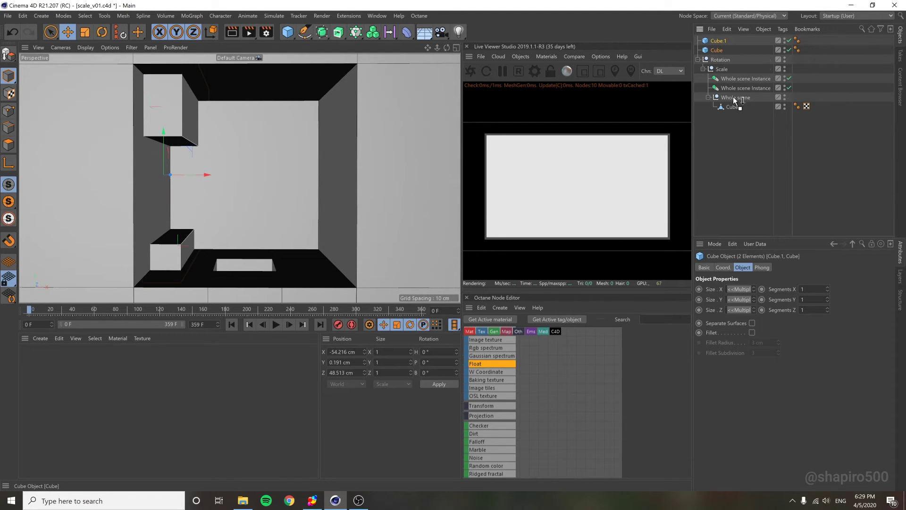
pyautogui.moveTo(736, 101); pyautogui.dragTo(732, 96)
pyautogui.click(697, 153)
pyautogui.moveTo(39, 306); pyautogui.dragTo(361, 307)
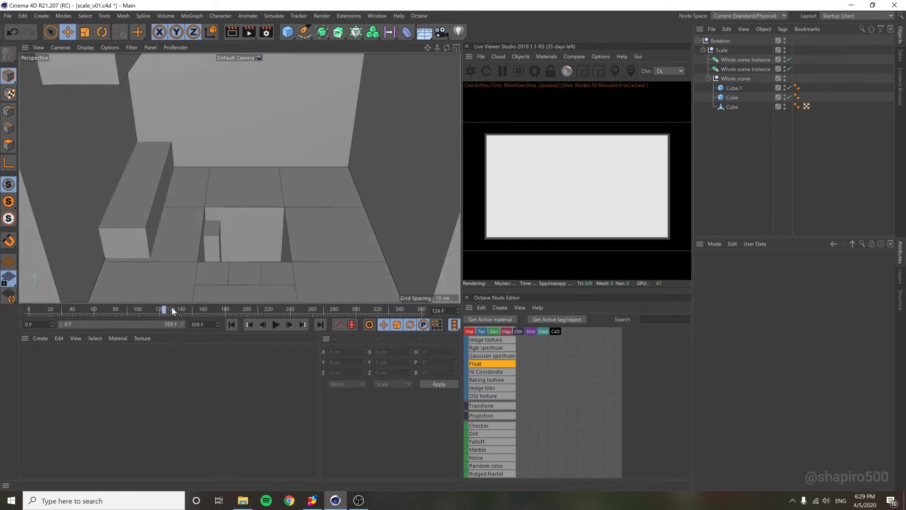
pyautogui.press('F8')
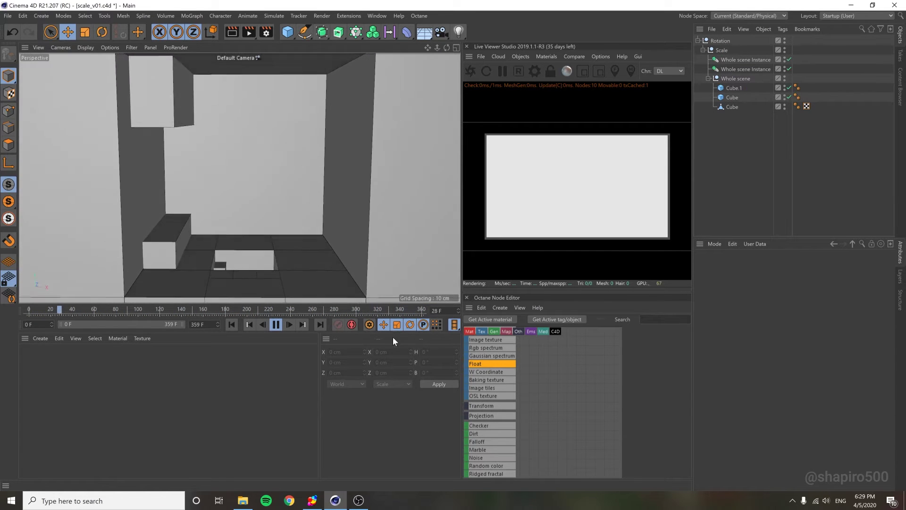
# Position more cubes around the room, review them in playback, and select the last cube.
pyautogui.moveTo(358, 99)
pyautogui.mouseDown()
pyautogui.moveTo(291, 214)
pyautogui.moveTo(206, 244)
pyautogui.mouseUp()
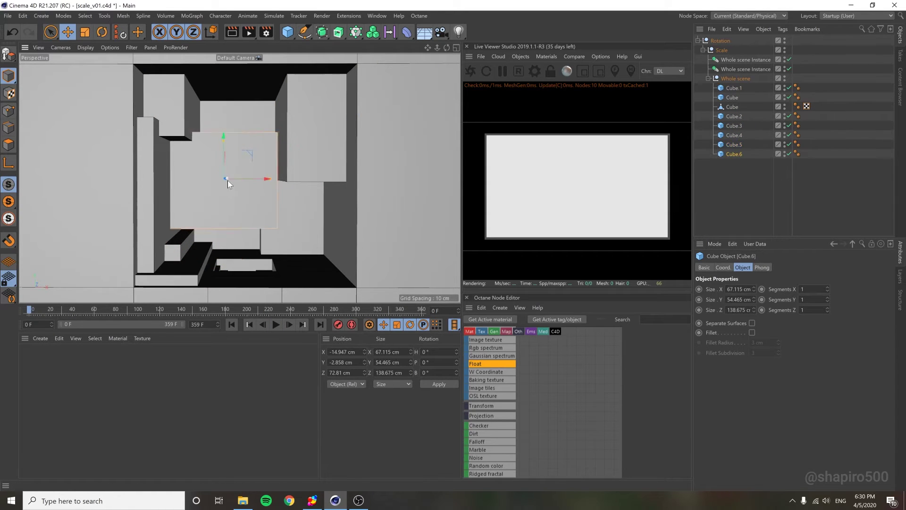
pyautogui.keyDown('ctrl'); pyautogui.moveTo(222, 182); pyautogui.dragTo(278, 177); pyautogui.keyUp('ctrl')
pyautogui.press('F8')
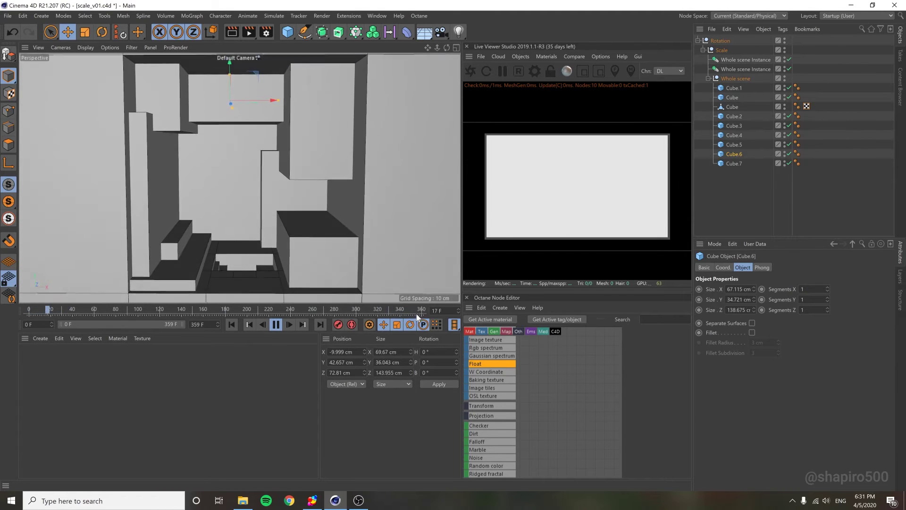
pyautogui.moveTo(396, 309)
pyautogui.mouseDown()
pyautogui.moveTo(344, 309)
pyautogui.moveTo(619, 187)
pyautogui.mouseUp()
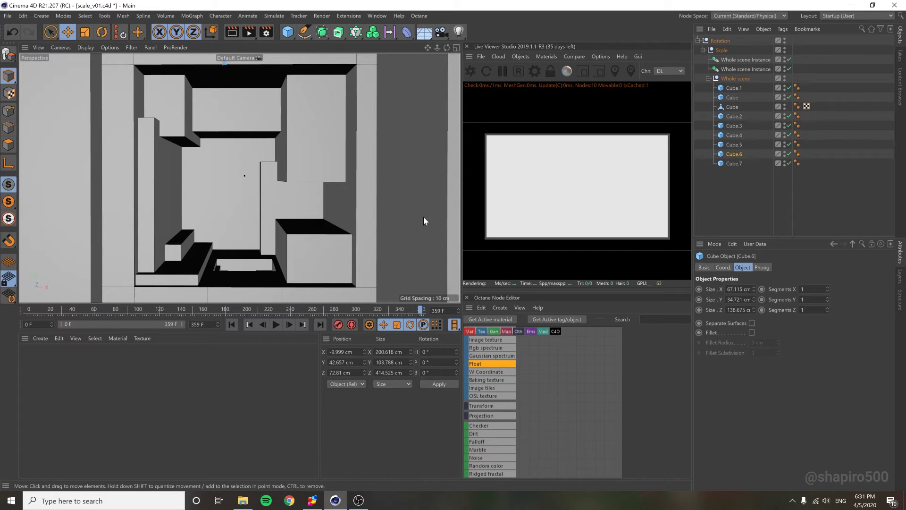
pyautogui.click(427, 179)
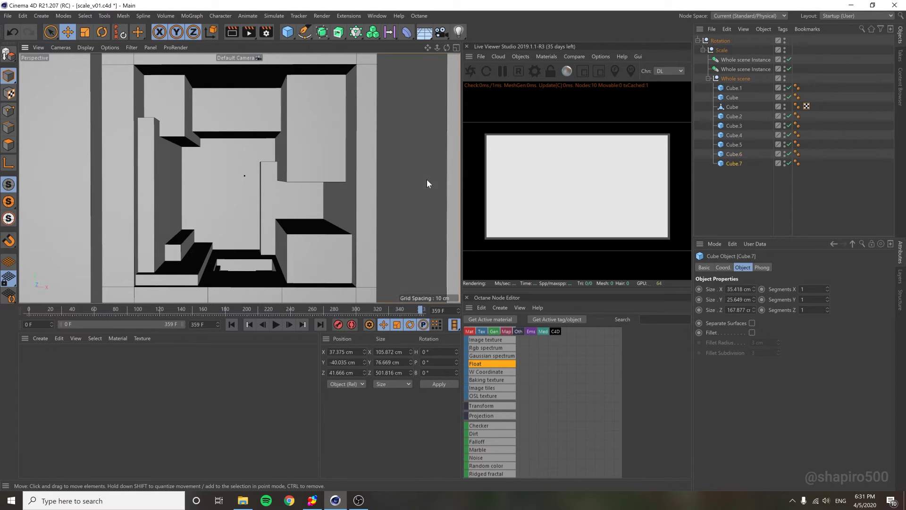
# Create an Instance of the Whole scene group set to Render Instance mode.
pyautogui.click(706, 79)
pyautogui.click(290, 326)
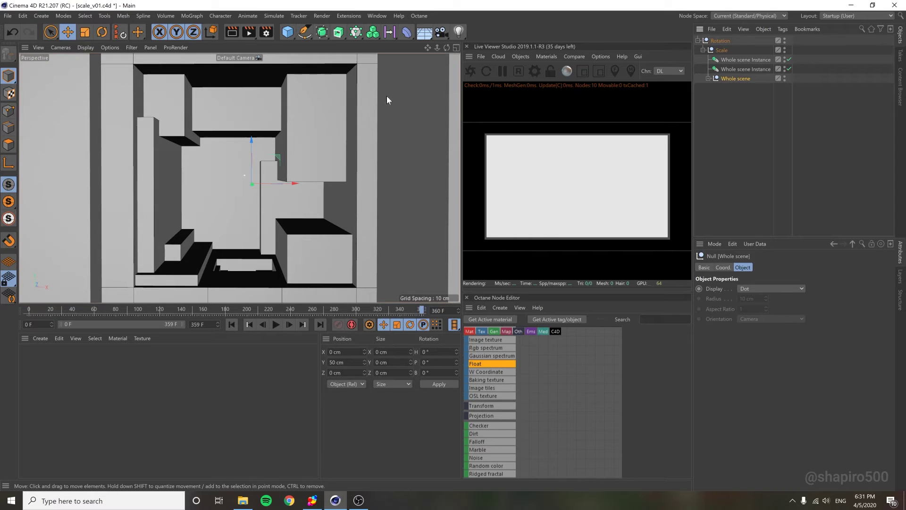
pyautogui.click(747, 104)
pyautogui.click(736, 79)
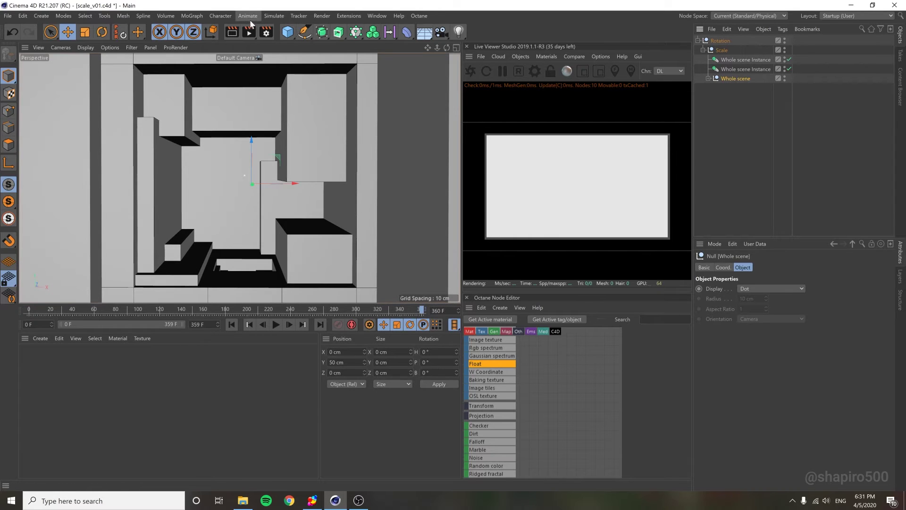
pyautogui.click(263, 17)
pyautogui.click(242, 14)
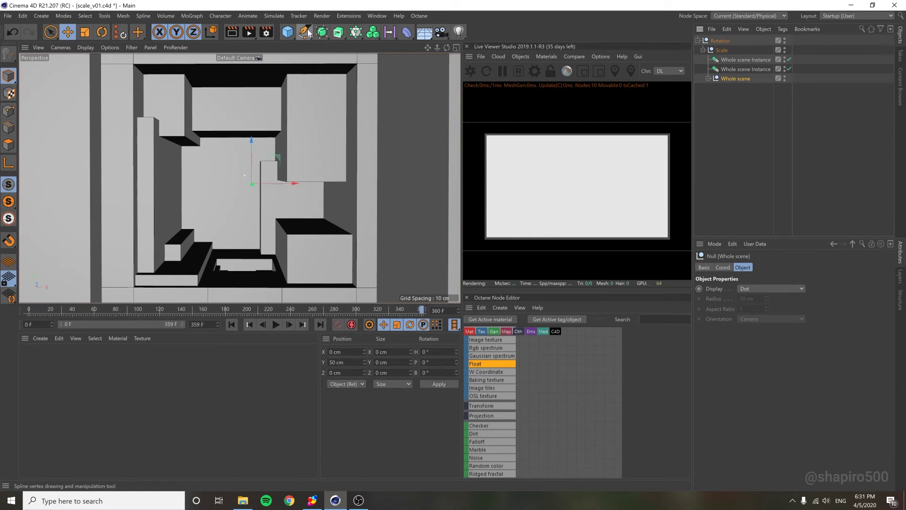
pyautogui.moveTo(309, 33); pyautogui.dragTo(428, 112)
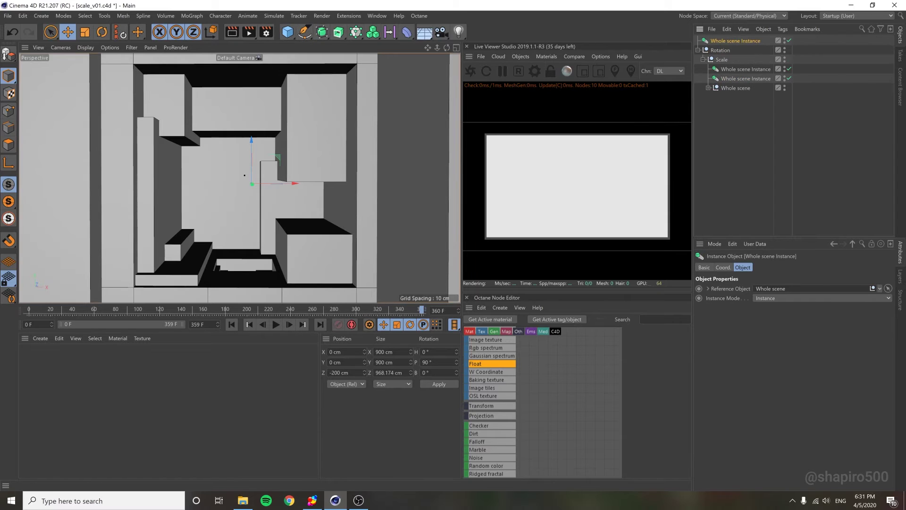
pyautogui.click(781, 298)
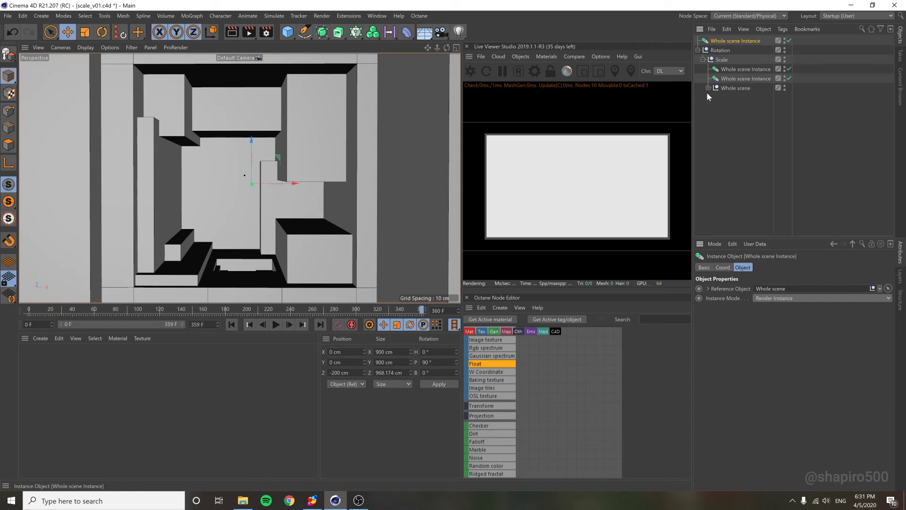
# Nest the new instance under the Scale group and play the zoom from frame 0.
pyautogui.moveTo(417, 309); pyautogui.dragTo(22, 313)
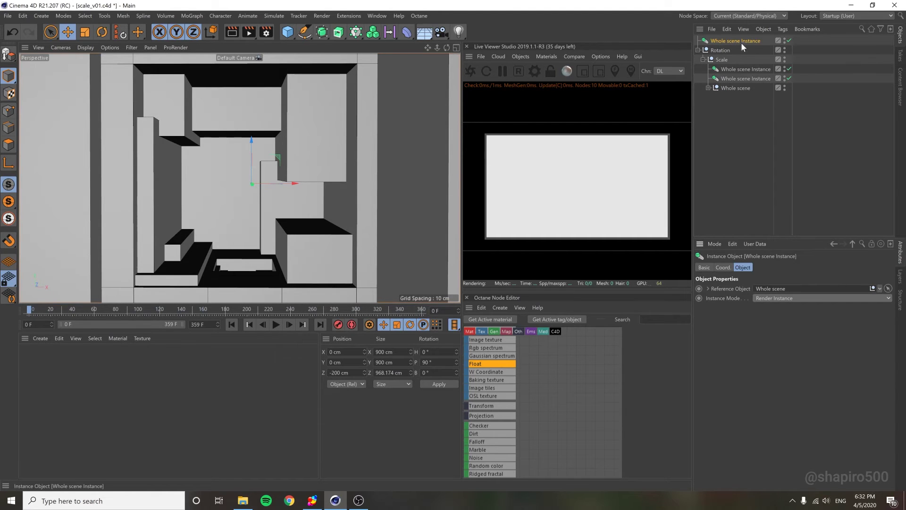
pyautogui.moveTo(740, 42); pyautogui.dragTo(732, 63)
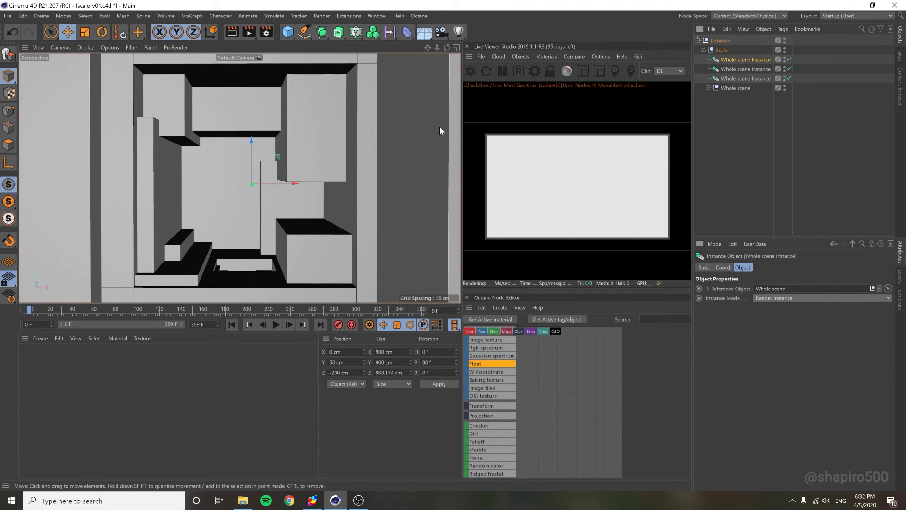
pyautogui.click(320, 326)
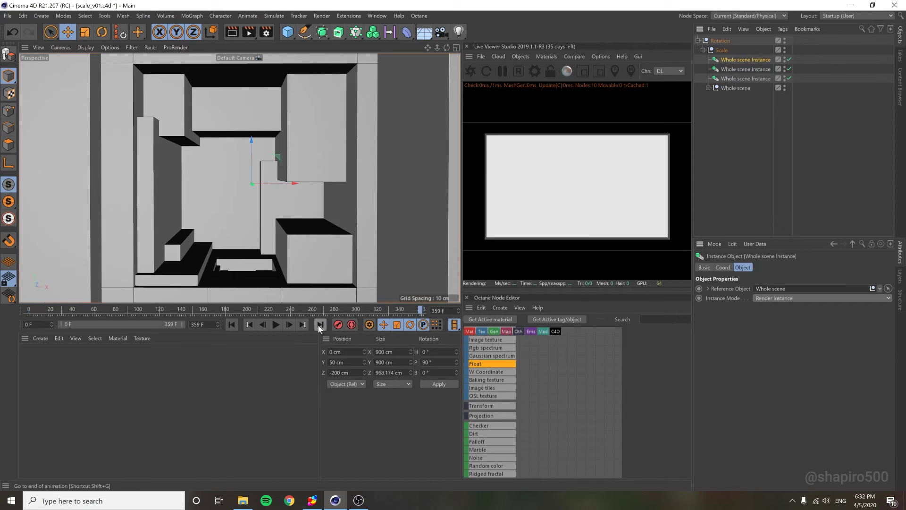
pyautogui.click(233, 324)
pyautogui.press('F8')
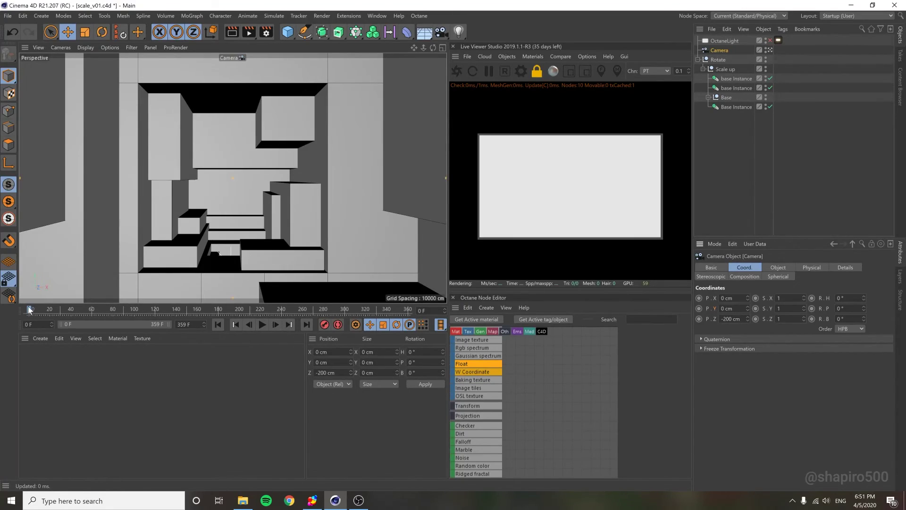
# Bank the camera to 45° via R.B in its Coord tab.
pyautogui.moveTo(38, 309)
pyautogui.mouseDown()
pyautogui.moveTo(399, 326)
pyautogui.moveTo(84, 316)
pyautogui.moveTo(308, 316)
pyautogui.moveTo(28, 317)
pyautogui.mouseUp()
pyautogui.doubleClick(844, 319)
pyautogui.write('5')
pyautogui.press('Return')
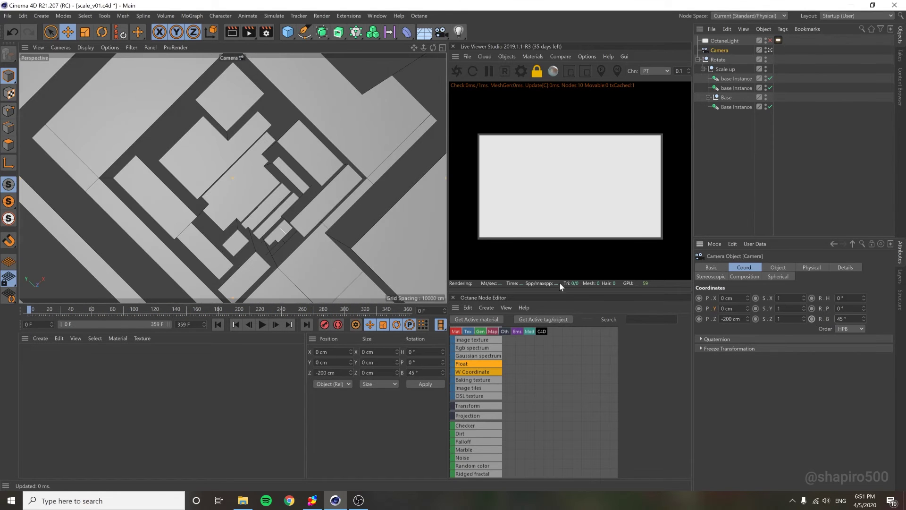
# Preview the tilted loop, then select OctaneLight and return to frame 0.
pyautogui.click(48, 309)
pyautogui.moveTo(47, 309); pyautogui.dragTo(180, 325)
pyautogui.click(262, 325)
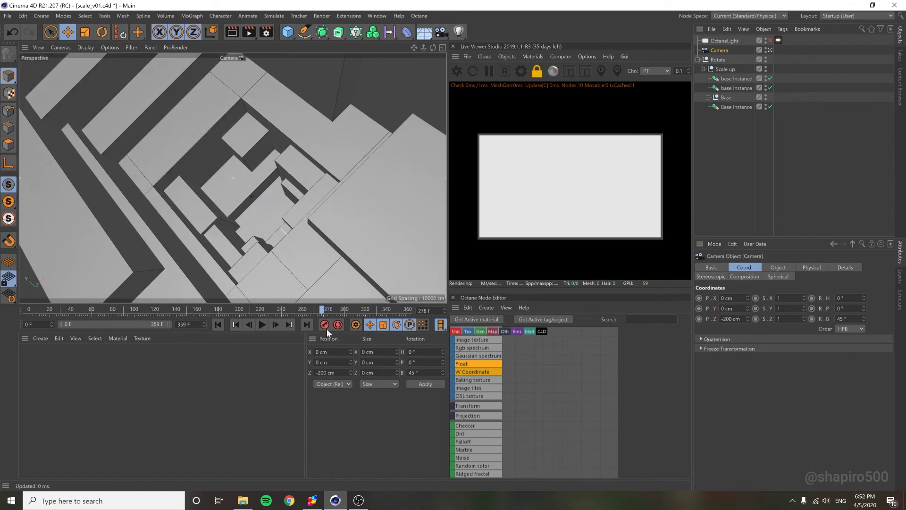
pyautogui.press('F8')
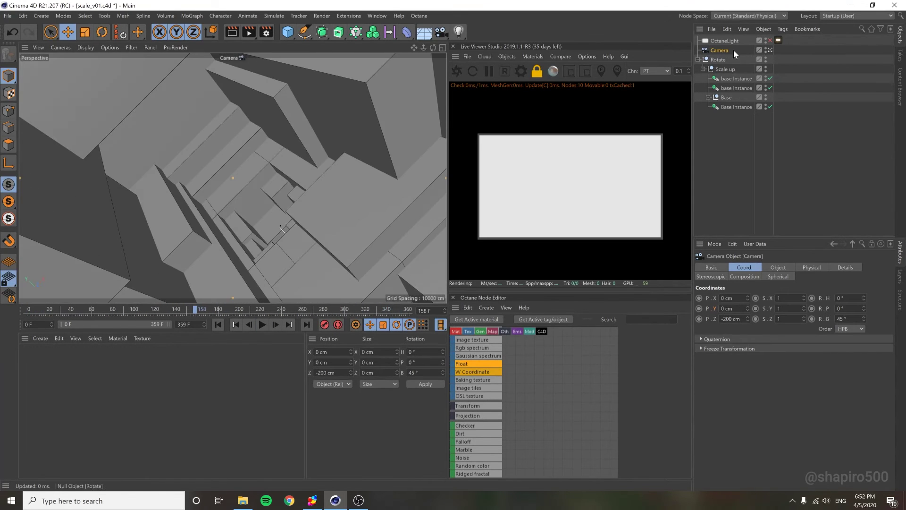
pyautogui.click(728, 40)
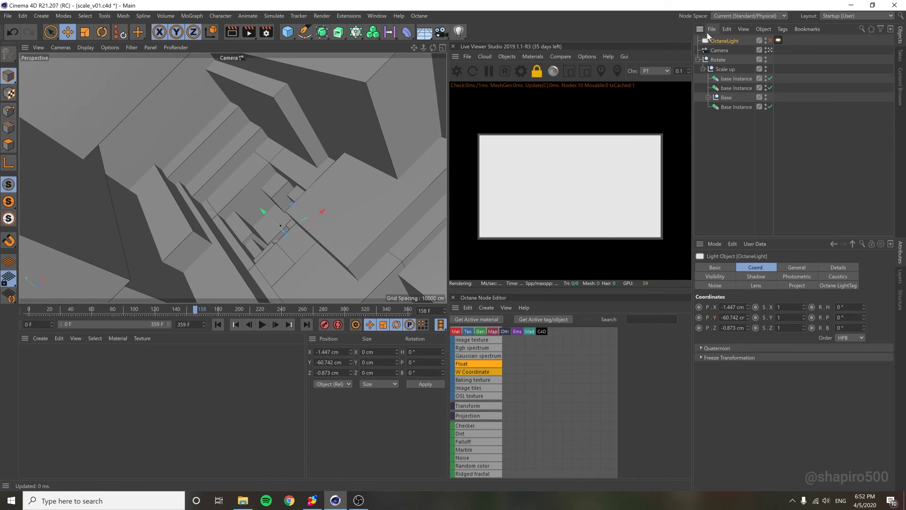
pyautogui.moveTo(167, 311)
pyautogui.mouseDown()
pyautogui.moveTo(2, 316)
pyautogui.moveTo(166, 312)
pyautogui.mouseUp()
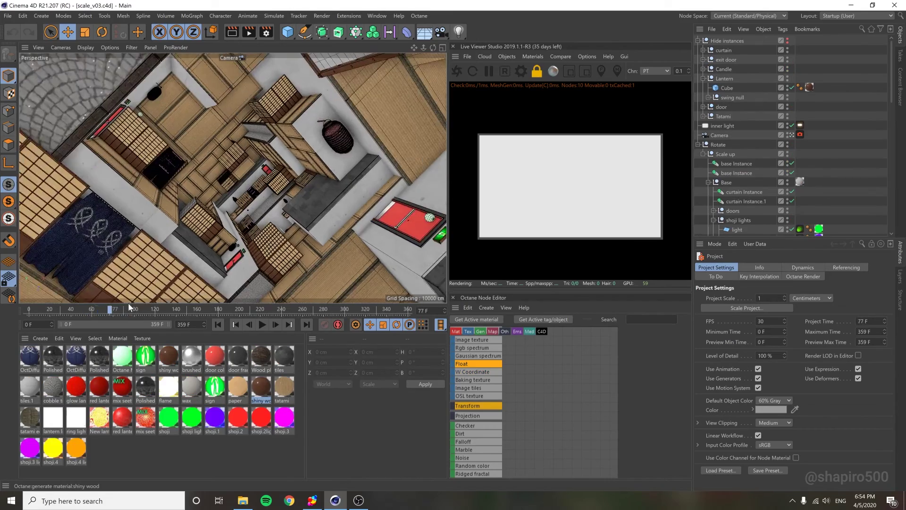
# Scrub back and forth to preview the shoji, curtains and penguins across the loop.
pyautogui.moveTo(128, 302); pyautogui.dragTo(131, 310)
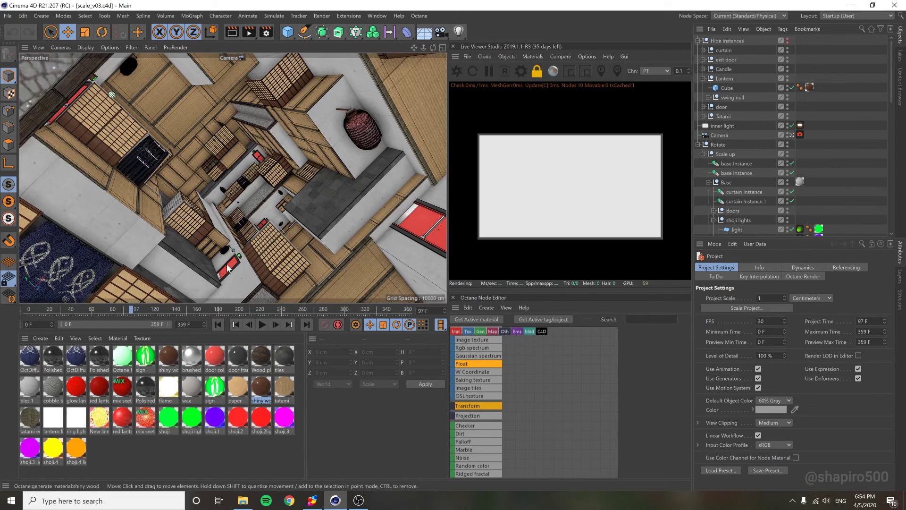
pyautogui.moveTo(143, 312); pyautogui.dragTo(296, 311)
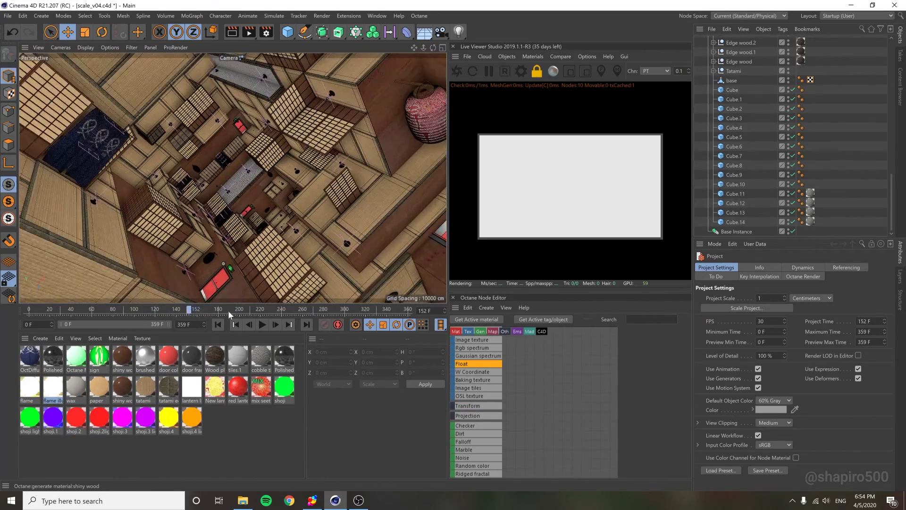
pyautogui.moveTo(374, 312)
pyautogui.mouseDown()
pyautogui.moveTo(133, 315)
pyautogui.moveTo(141, 308)
pyautogui.mouseUp()
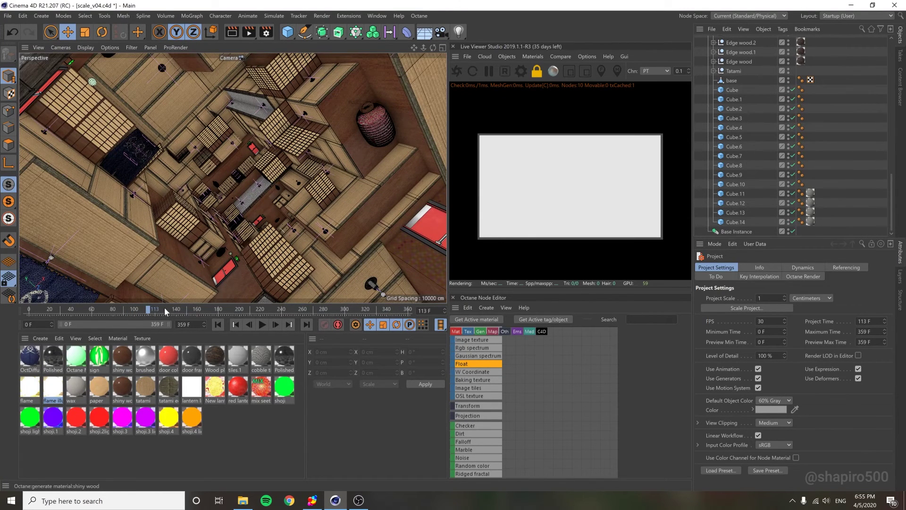
pyautogui.moveTo(152, 308); pyautogui.dragTo(180, 308)
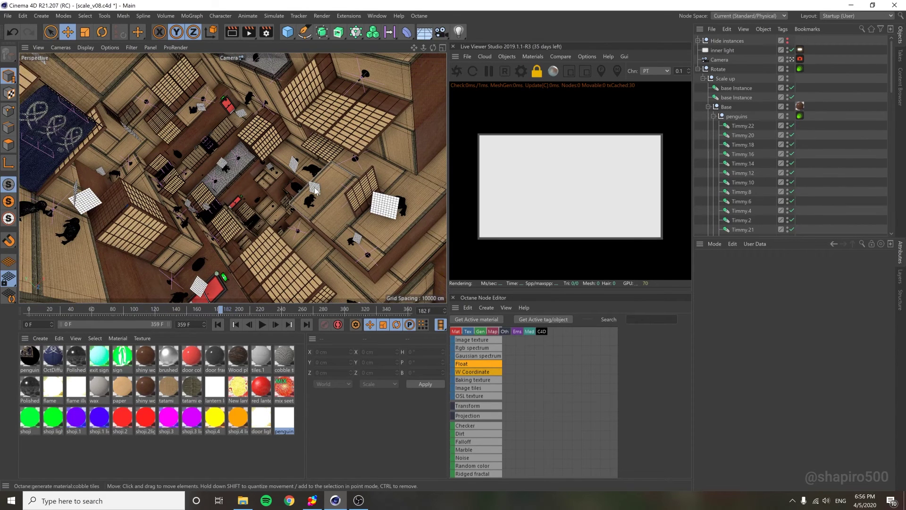
# Inspect the base Instance, collapse Base, and orbit to view the shoji light planes.
pyautogui.click(314, 188)
pyautogui.click(743, 268)
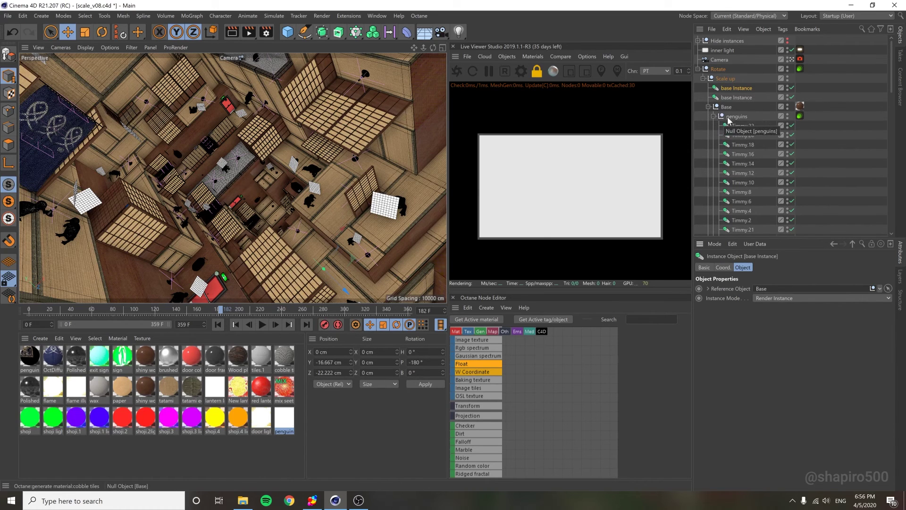
pyautogui.click(710, 108)
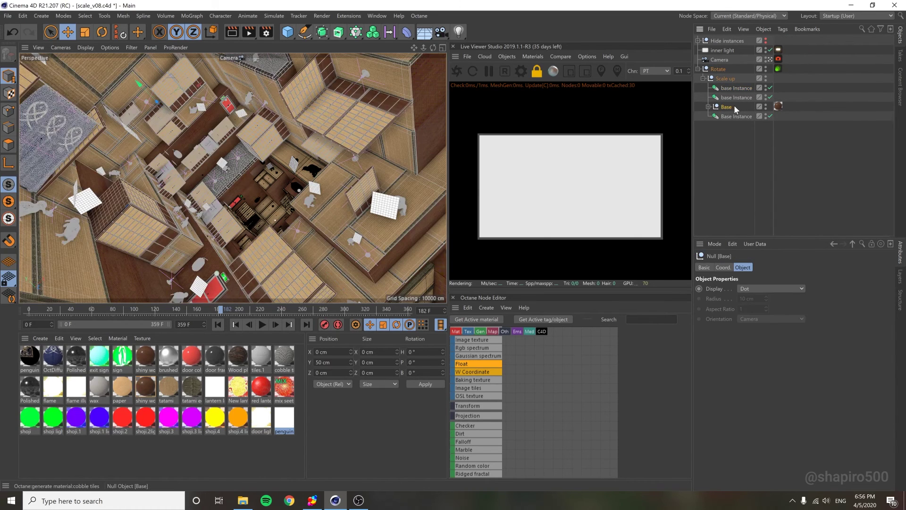
pyautogui.click(727, 152)
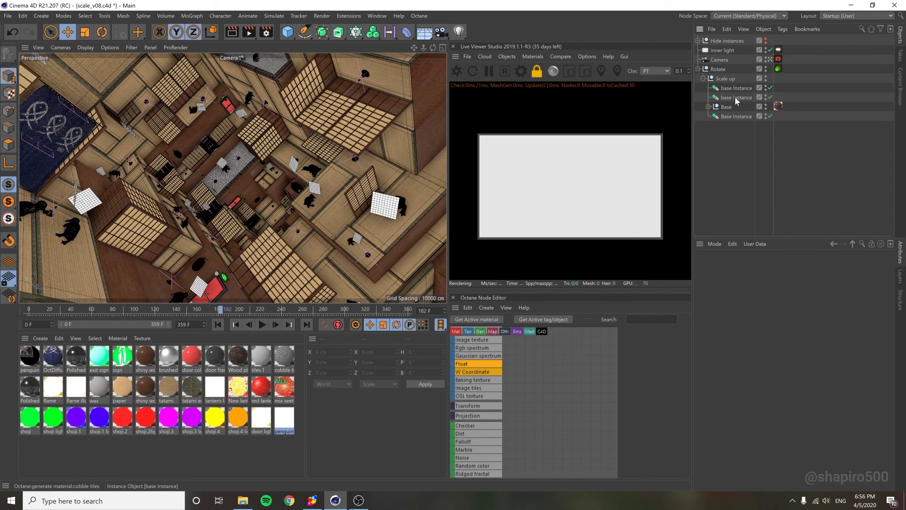
pyautogui.click(379, 213)
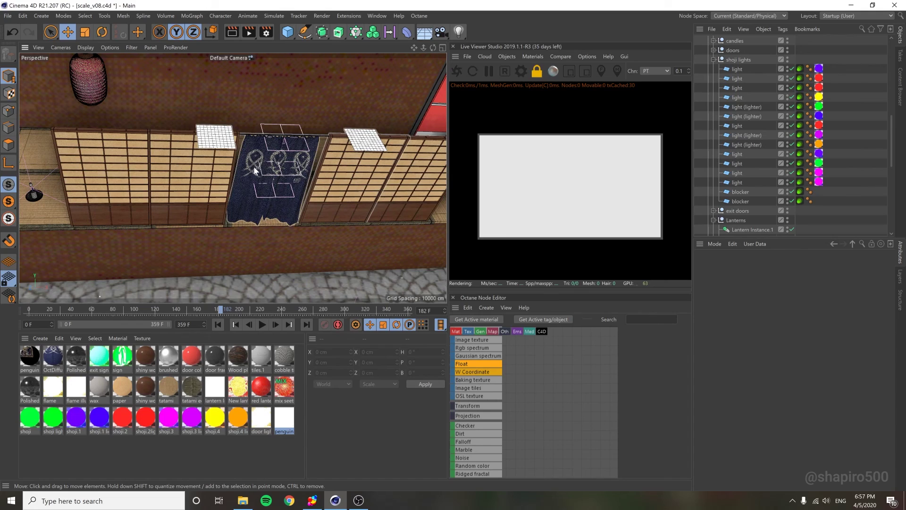
pyautogui.keyDown('alt'); pyautogui.moveTo(258, 175); pyautogui.dragTo(284, 238); pyautogui.keyUp('alt')
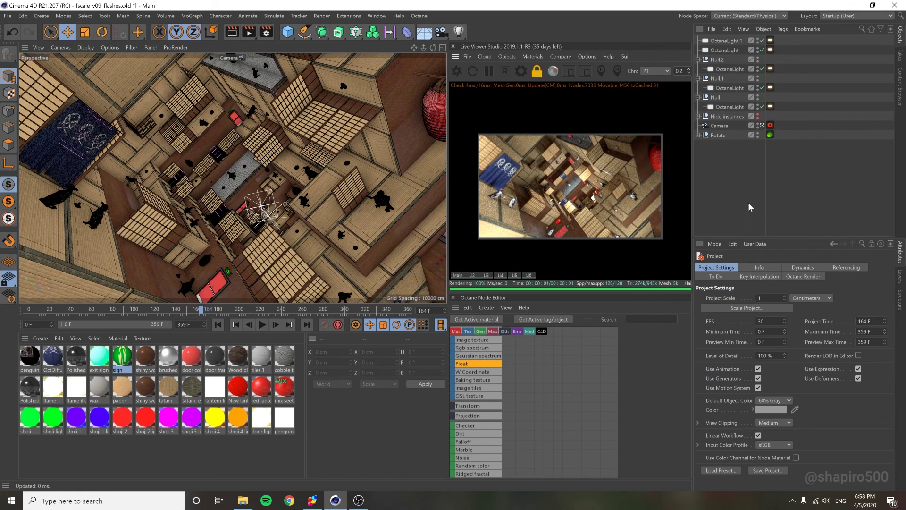
# Step through Octane light passes Li2–Li6 in the Live Viewer, then return to Main.
pyautogui.click(472, 275)
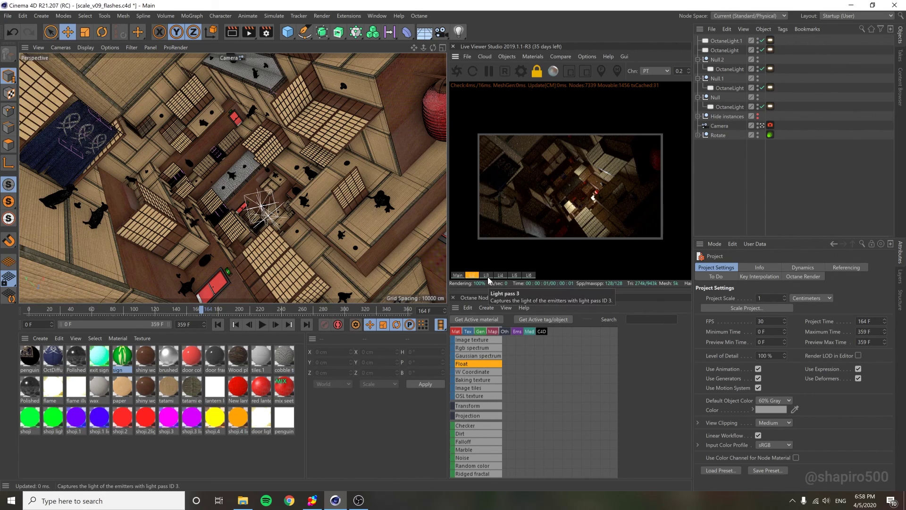
pyautogui.click(486, 275)
pyautogui.click(516, 276)
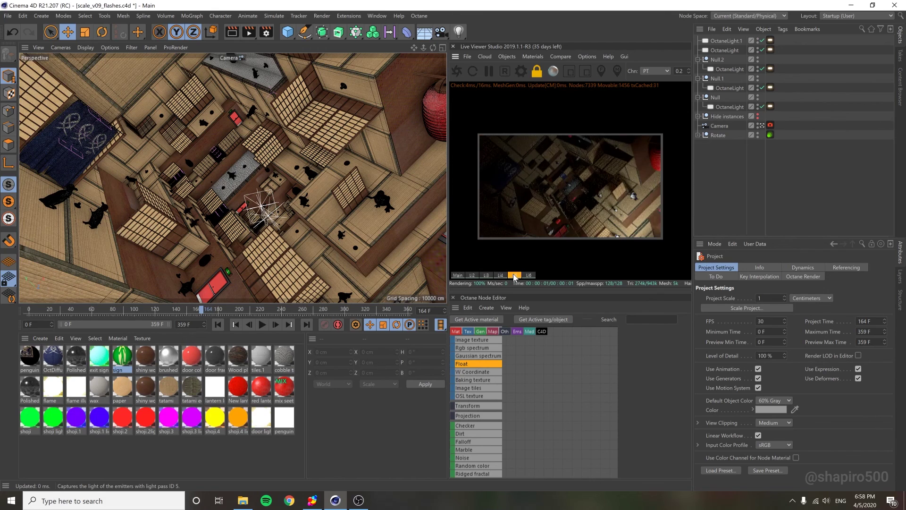
pyautogui.click(529, 277)
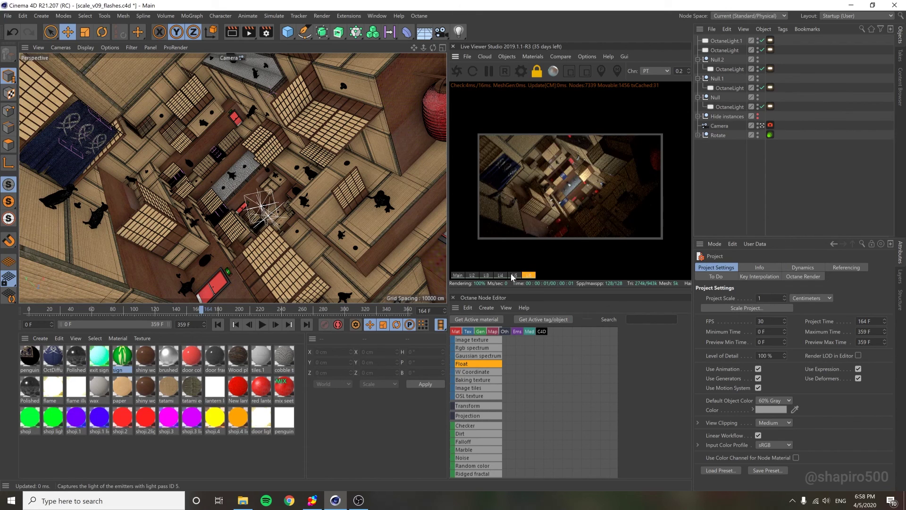
pyautogui.click(457, 275)
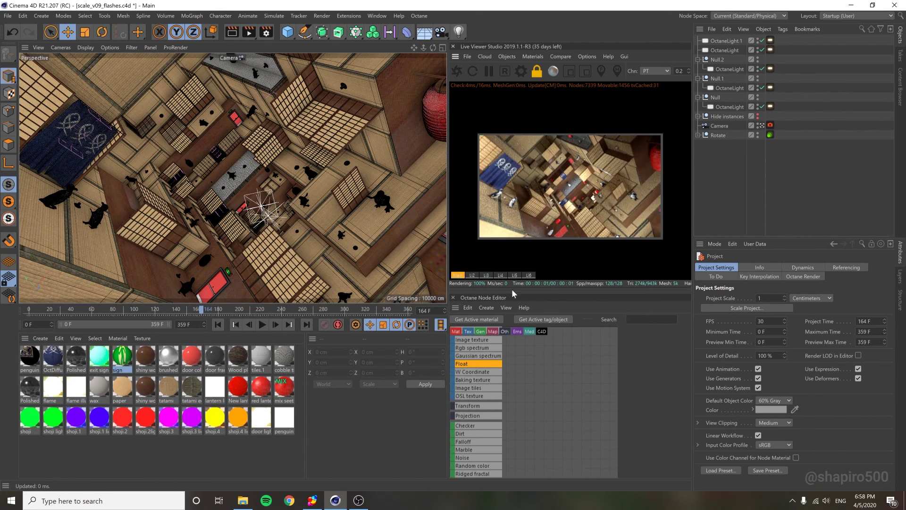